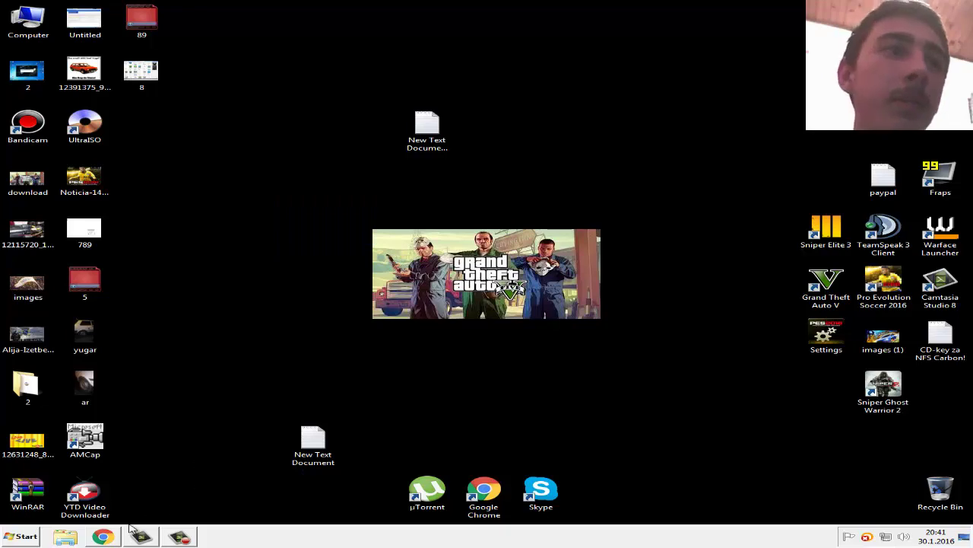
Switch to Chrome and open the details page of the San Andreas Multiplayer server in the Ray Host panel.
{"action": "left_click", "coordinate": [114, 536]}
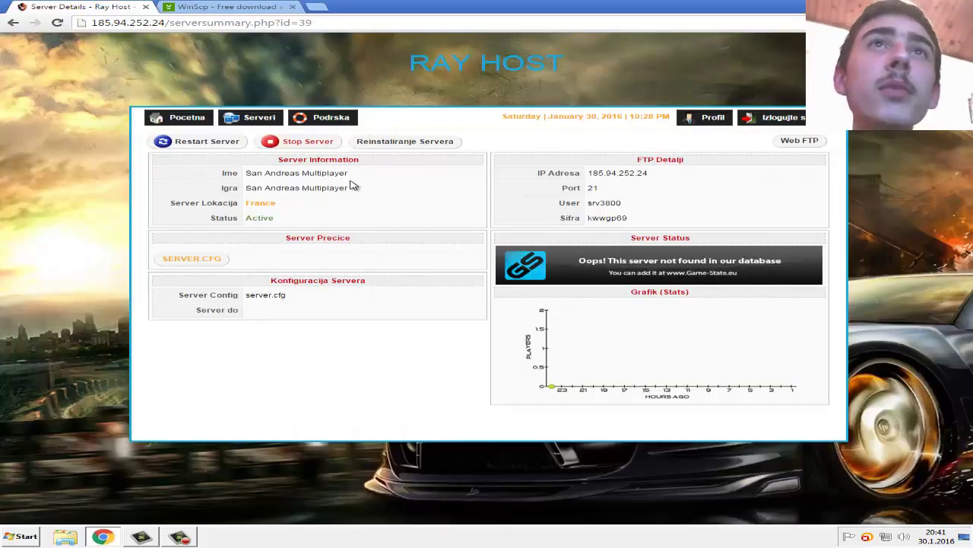
{"action": "left_click", "coordinate": [177, 117]}
{"action": "left_click", "coordinate": [332, 253]}
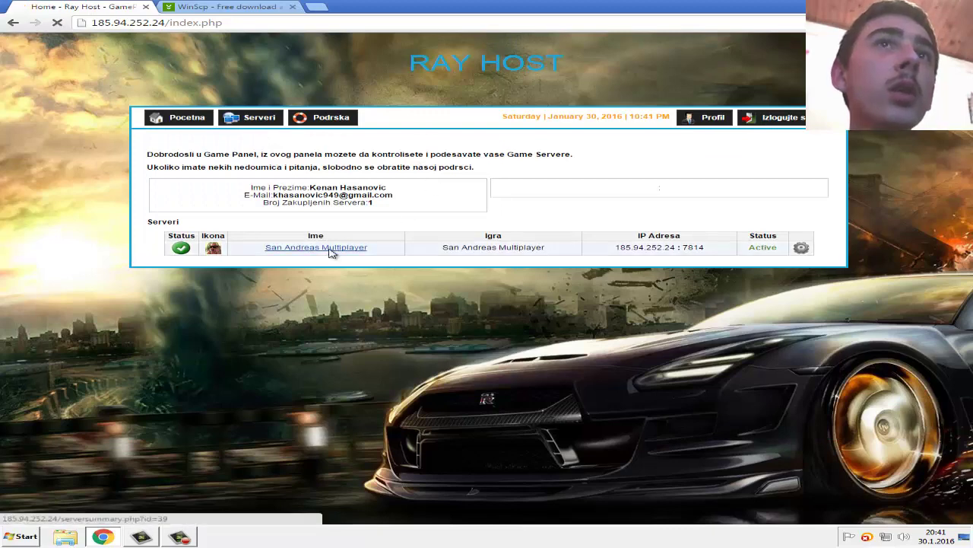
Download the WinSCP installer winscp576setup.exe from the Download.com page and keep the file.
{"action": "left_click", "coordinate": [194, 6]}
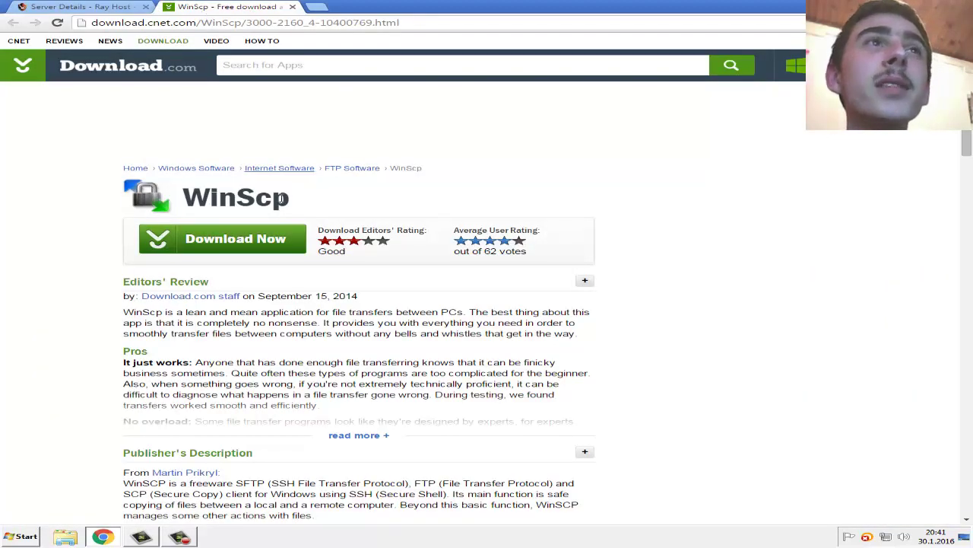
{"action": "left_click_drag", "start_coordinate": [292, 200], "coordinate": [196, 196]}
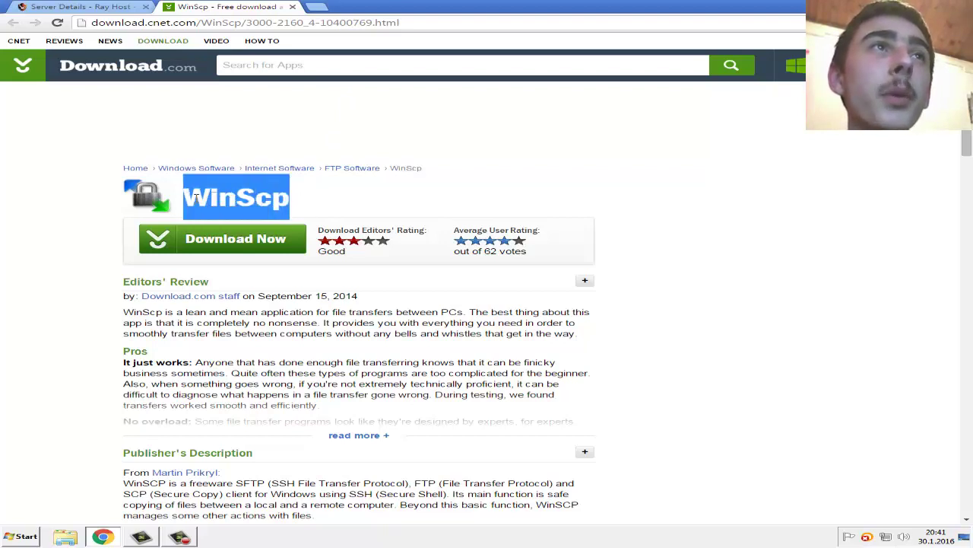
{"action": "left_click", "coordinate": [329, 191]}
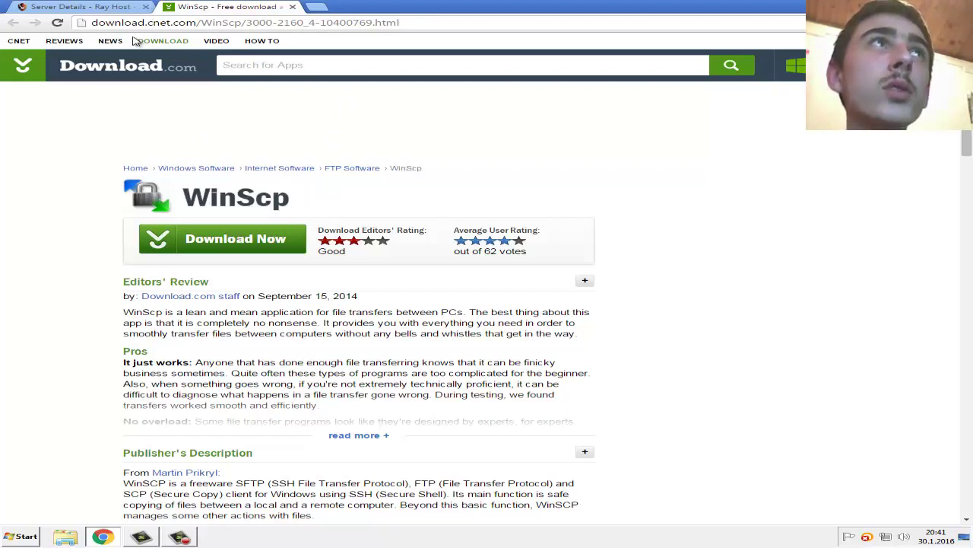
{"action": "left_click", "coordinate": [267, 239]}
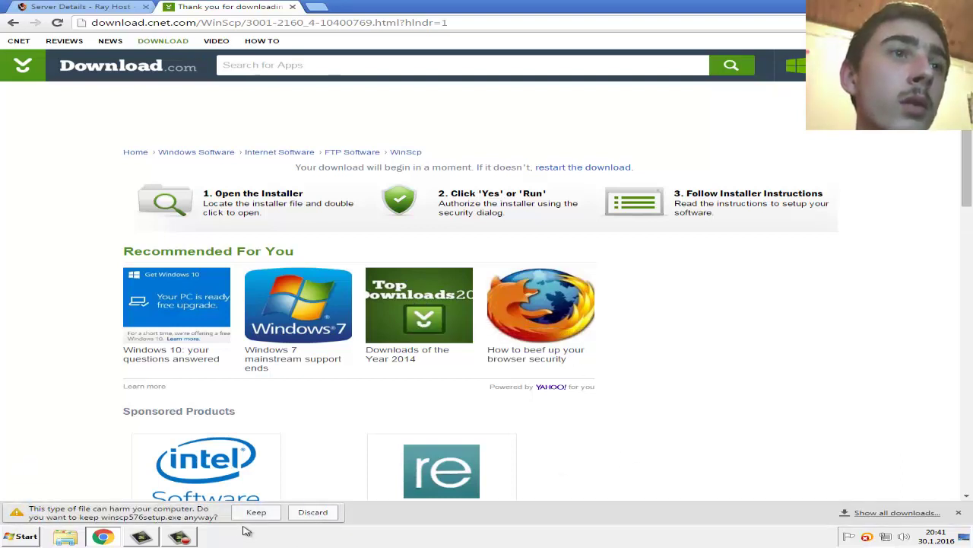
{"action": "left_click", "coordinate": [258, 514]}
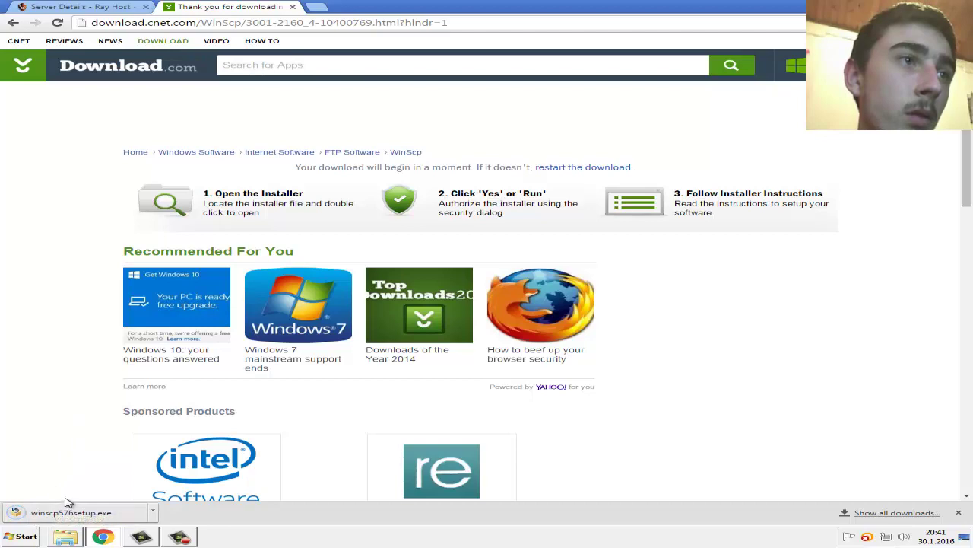
Run the downloaded WinSCP installer and choose Croatian as the setup language.
{"action": "left_click", "coordinate": [67, 511]}
{"action": "left_click", "coordinate": [533, 275]}
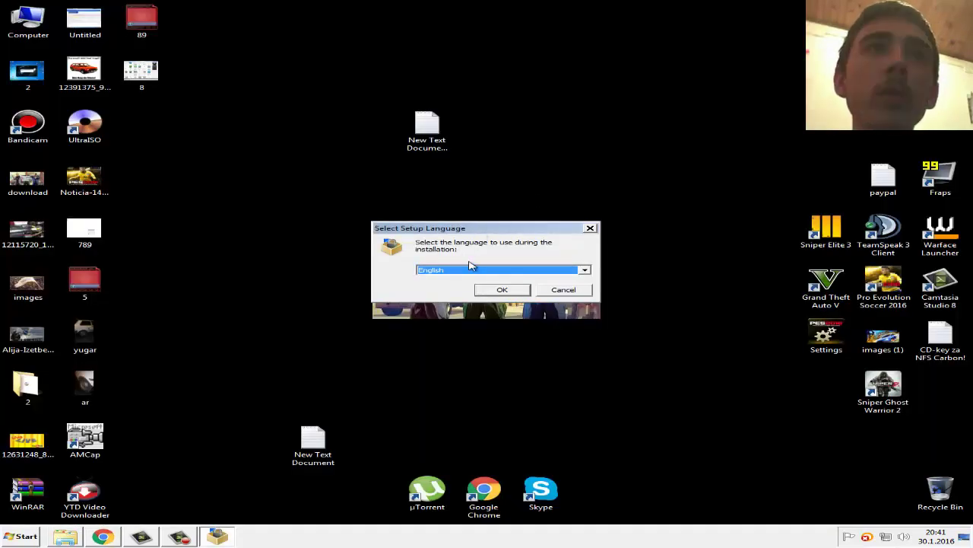
{"action": "left_click", "coordinate": [475, 270]}
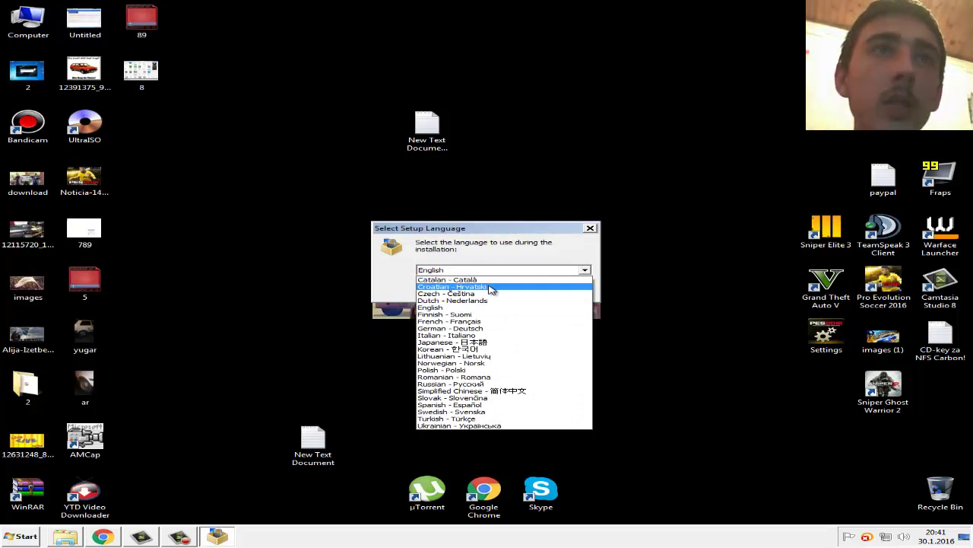
{"action": "left_click", "coordinate": [491, 289]}
{"action": "left_click", "coordinate": [498, 290]}
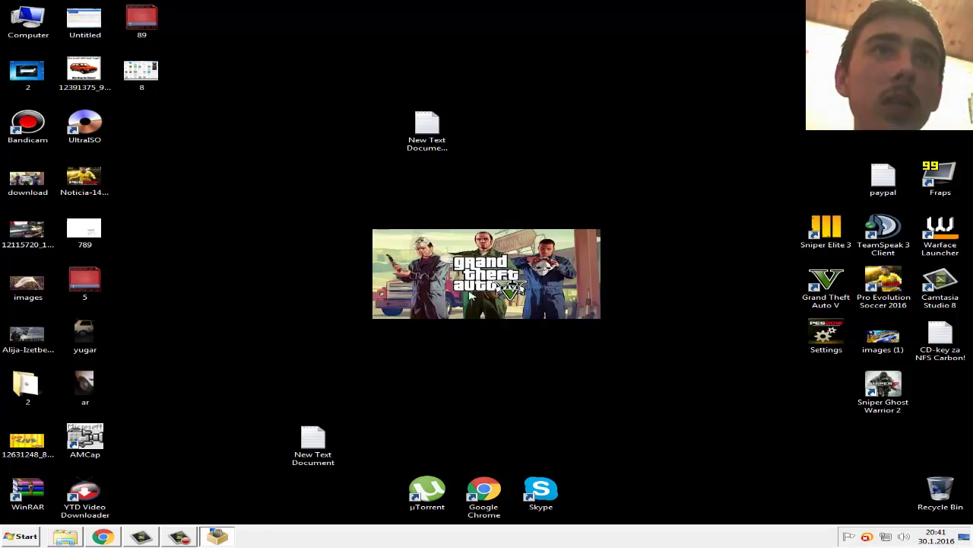
Accept the licence, install WinSCP with the typical installation and Commander interface, and launch it on finishing.
{"action": "left_click", "coordinate": [567, 352]}
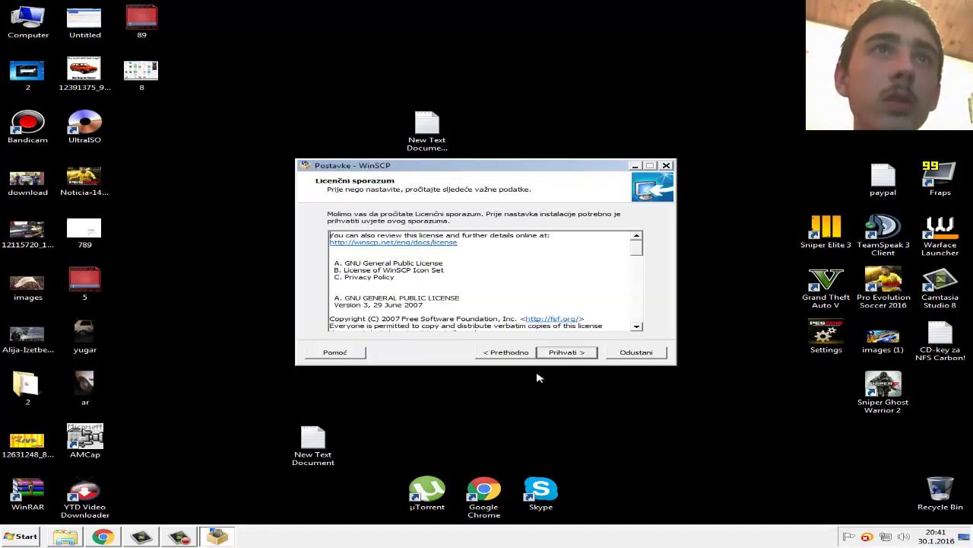
{"action": "left_click", "coordinate": [569, 354]}
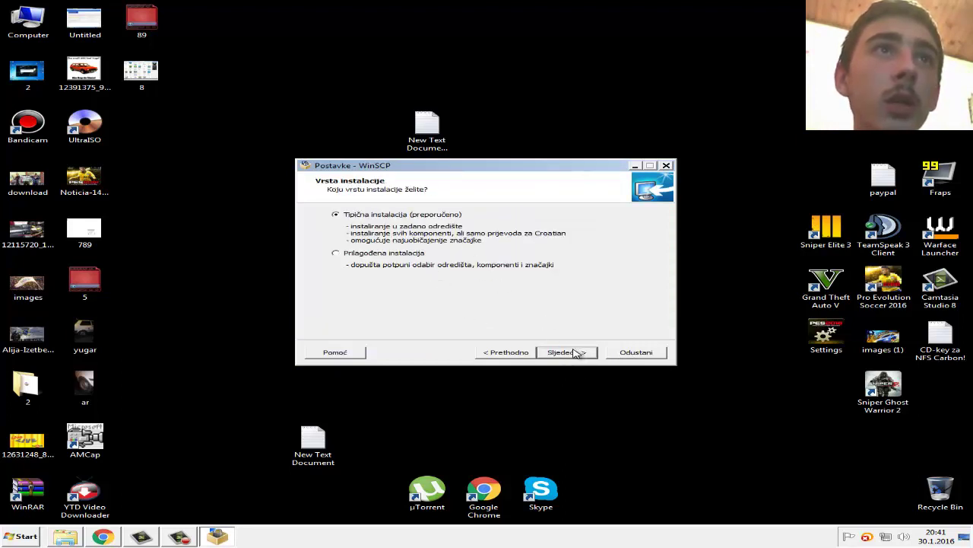
{"action": "left_click", "coordinate": [576, 353]}
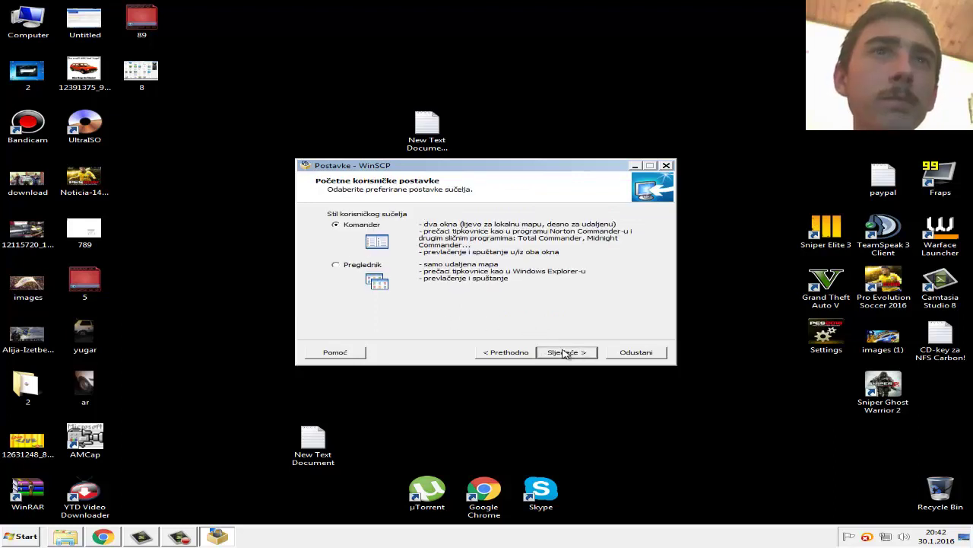
{"action": "left_click", "coordinate": [567, 354]}
{"action": "left_click", "coordinate": [568, 353]}
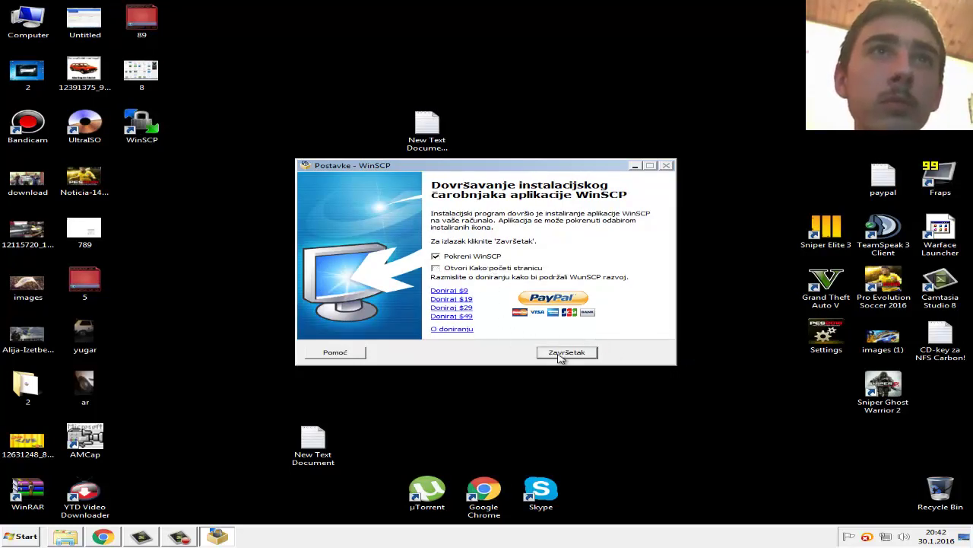
{"action": "left_click", "coordinate": [560, 354]}
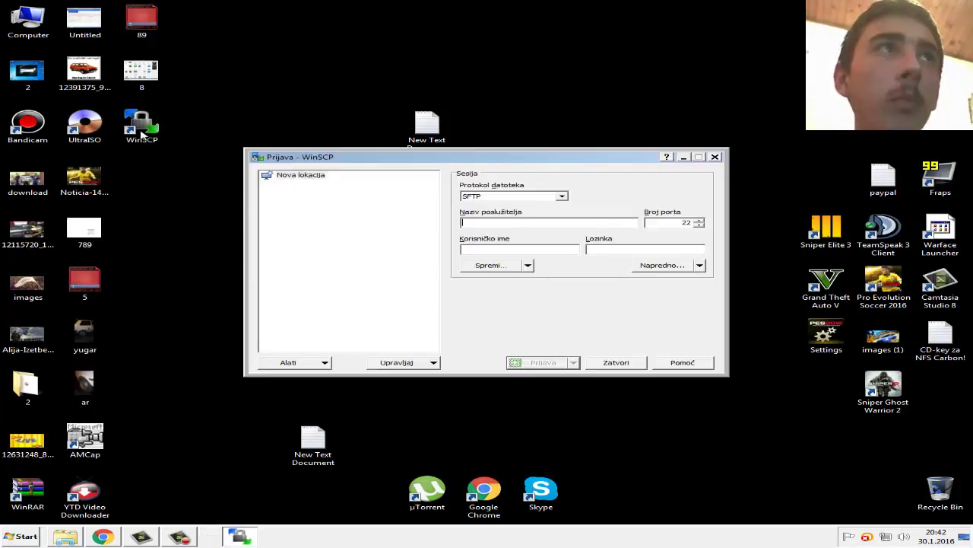
Move the WinSCP desktop shortcut beneath the Settings icon and set the new session's file protocol to FTP.
{"action": "left_click_drag", "start_coordinate": [143, 126], "coordinate": [824, 393]}
{"action": "left_click", "coordinate": [543, 166]}
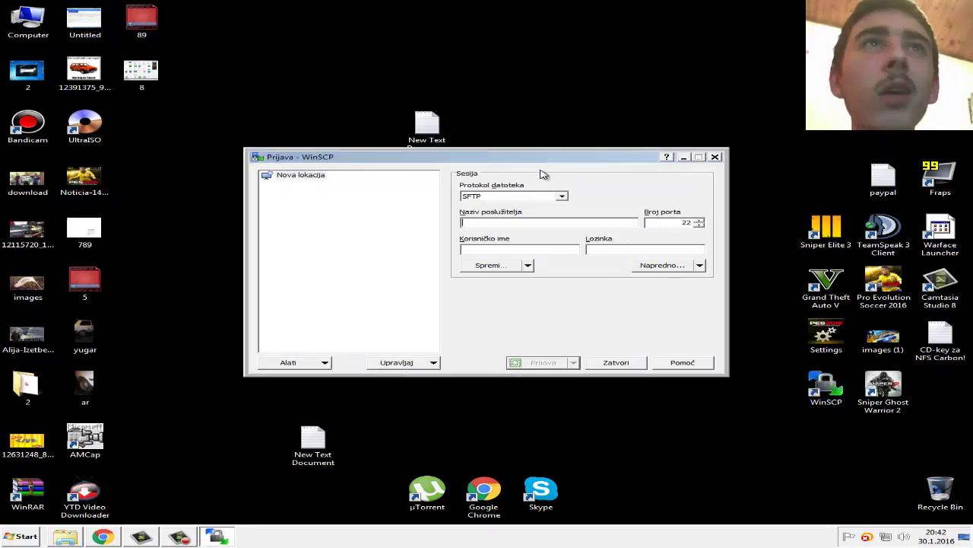
{"action": "left_click", "coordinate": [532, 196]}
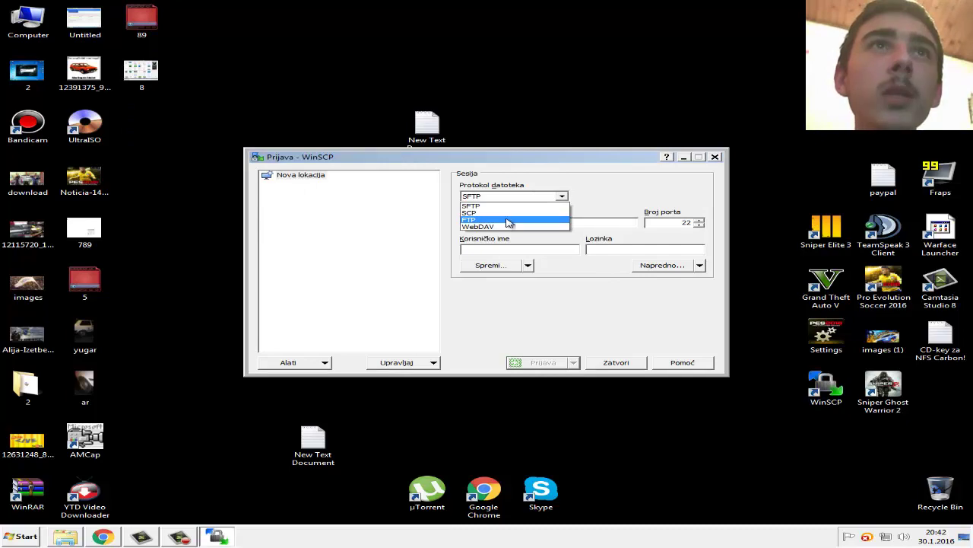
{"action": "left_click", "coordinate": [524, 222]}
Copy the FTP IP address 185.94.252.24 from the Ray Host server details in Chrome into WinSCP's host name field.
{"action": "left_click", "coordinate": [102, 537]}
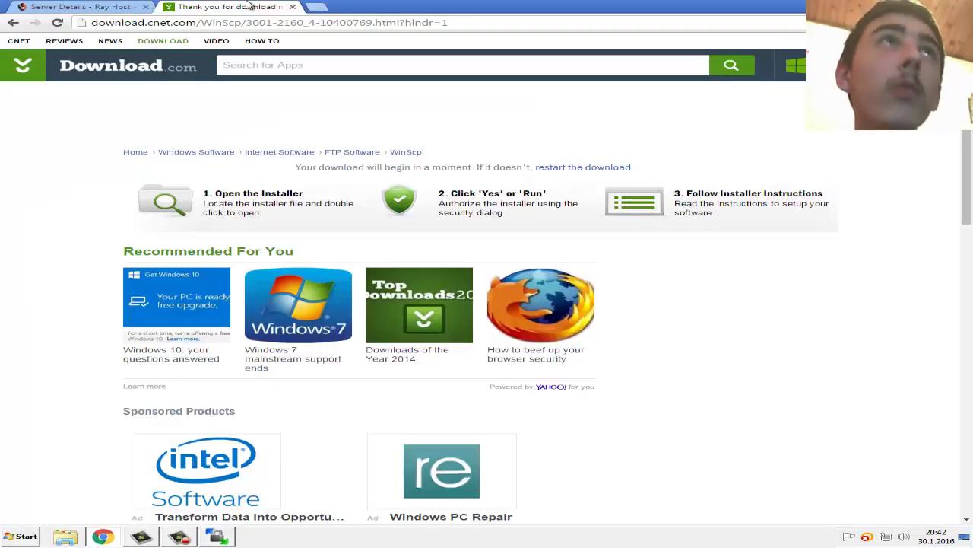
{"action": "left_click", "coordinate": [107, 6]}
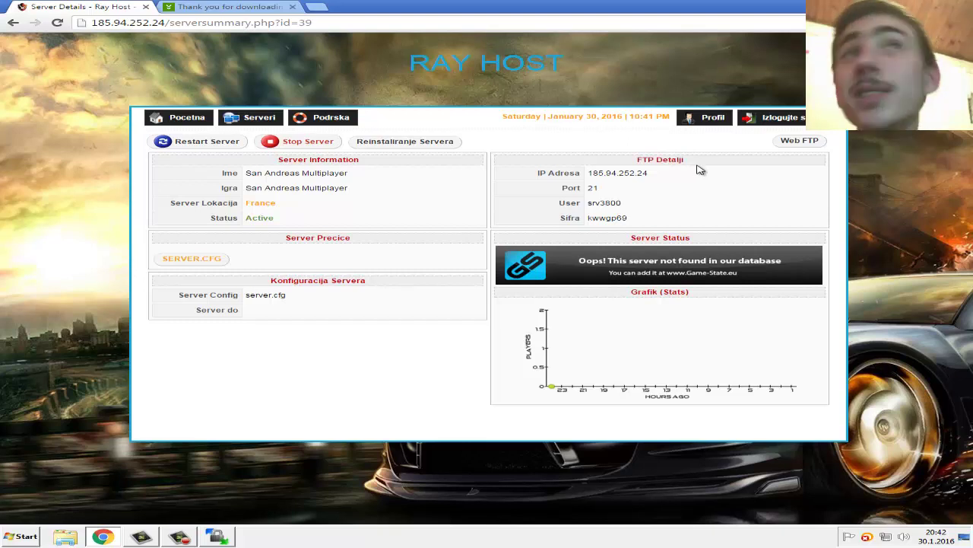
{"action": "left_click_drag", "start_coordinate": [533, 177], "coordinate": [671, 179]}
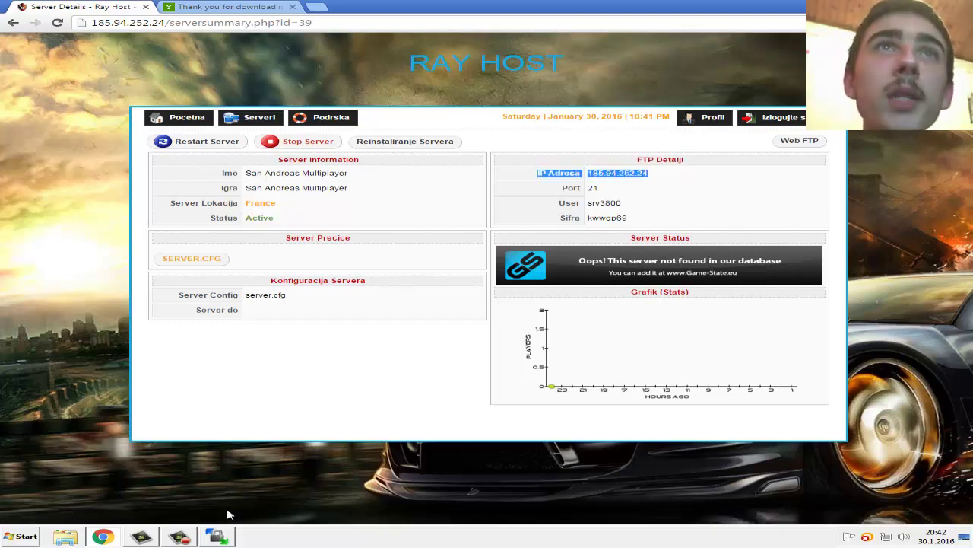
{"action": "left_click", "coordinate": [215, 535]}
{"action": "left_click", "coordinate": [489, 222]}
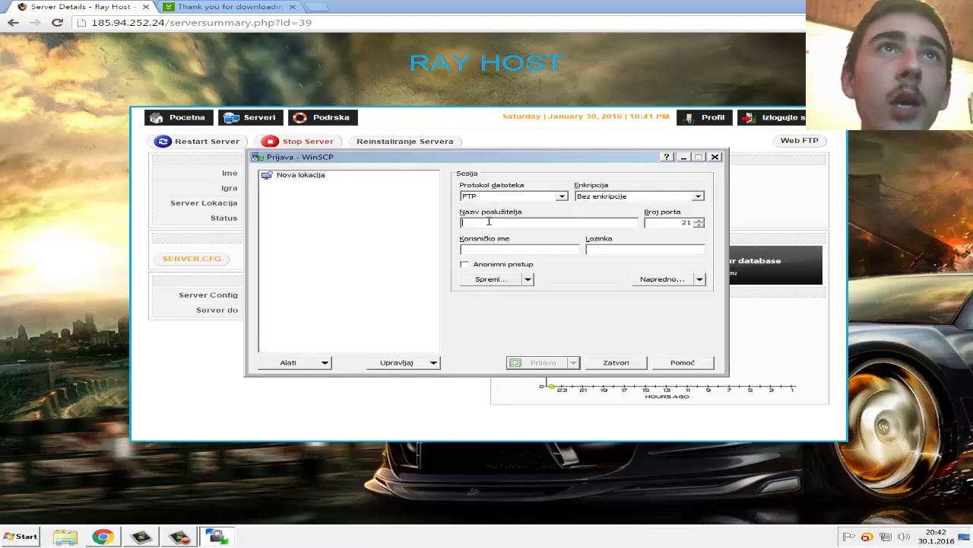
{"action": "key", "text": "alt+Tab"}
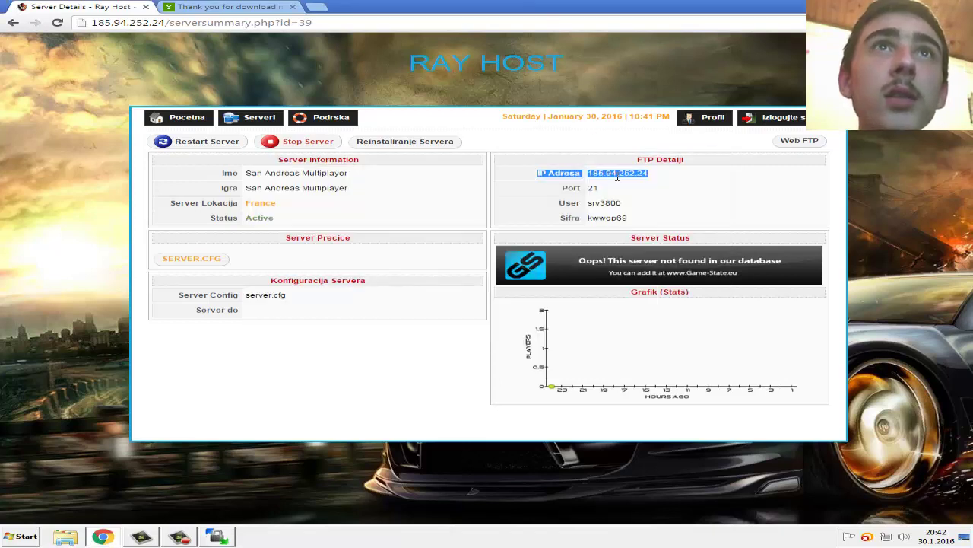
{"action": "left_click_drag", "start_coordinate": [590, 172], "coordinate": [648, 174]}
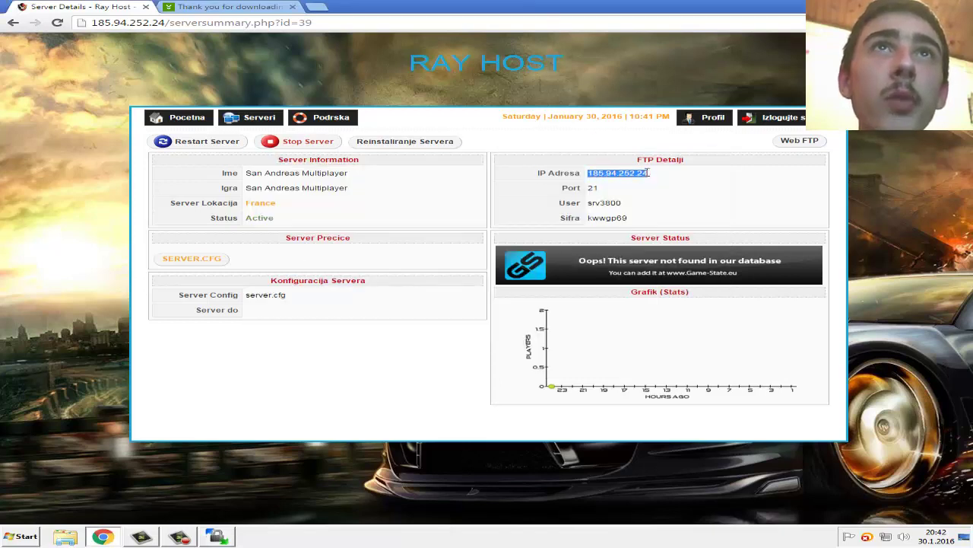
{"action": "right_click", "coordinate": [646, 173]}
{"action": "left_click", "coordinate": [664, 183]}
{"action": "left_click", "coordinate": [221, 539]}
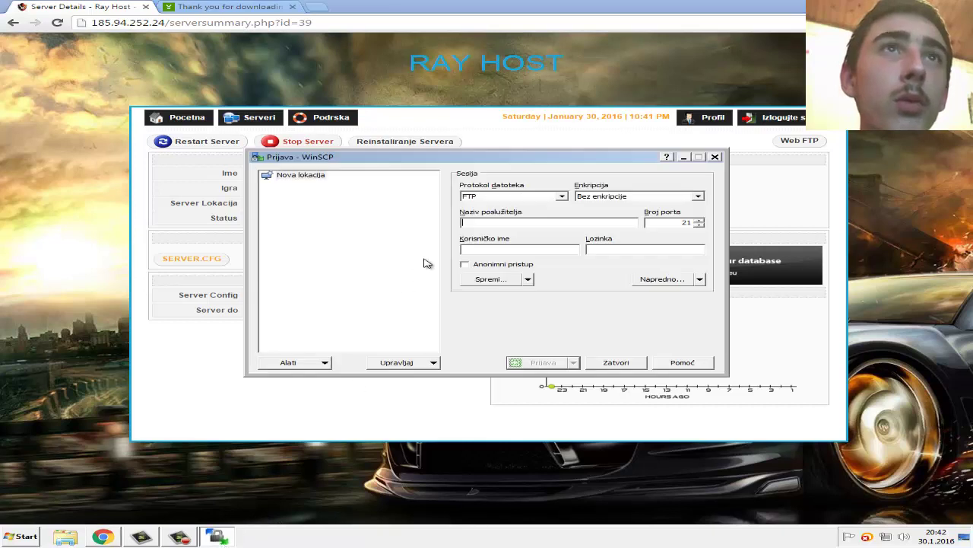
{"action": "right_click", "coordinate": [482, 224]}
{"action": "left_click", "coordinate": [520, 261]}
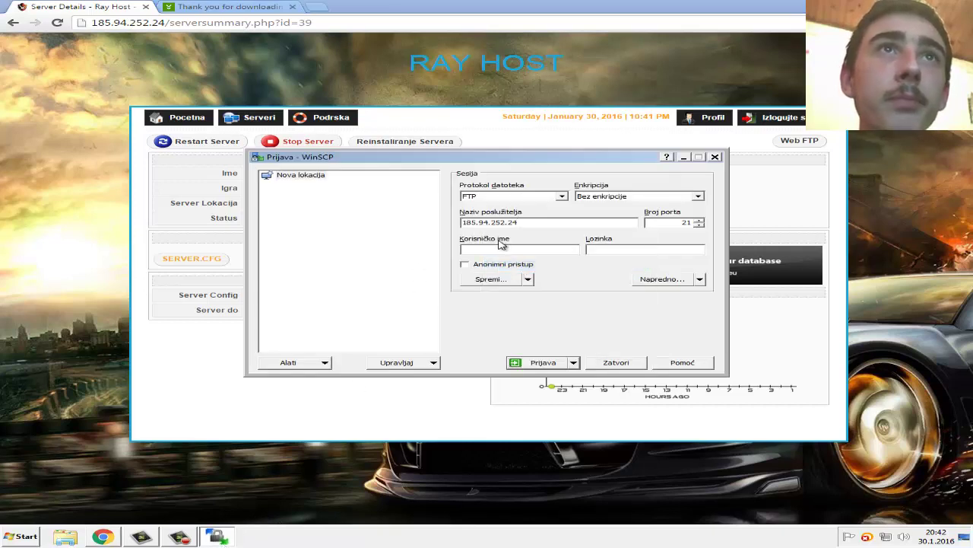
Copy the FTP username from the Ray Host server details into the username field of the WinSCP login.
{"action": "left_click", "coordinate": [501, 57]}
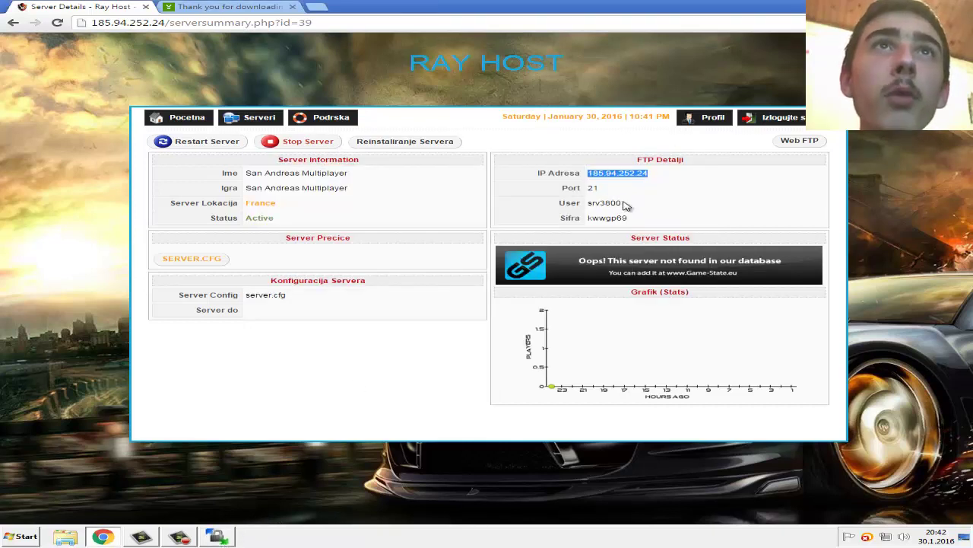
{"action": "left_click_drag", "start_coordinate": [625, 205], "coordinate": [601, 203]}
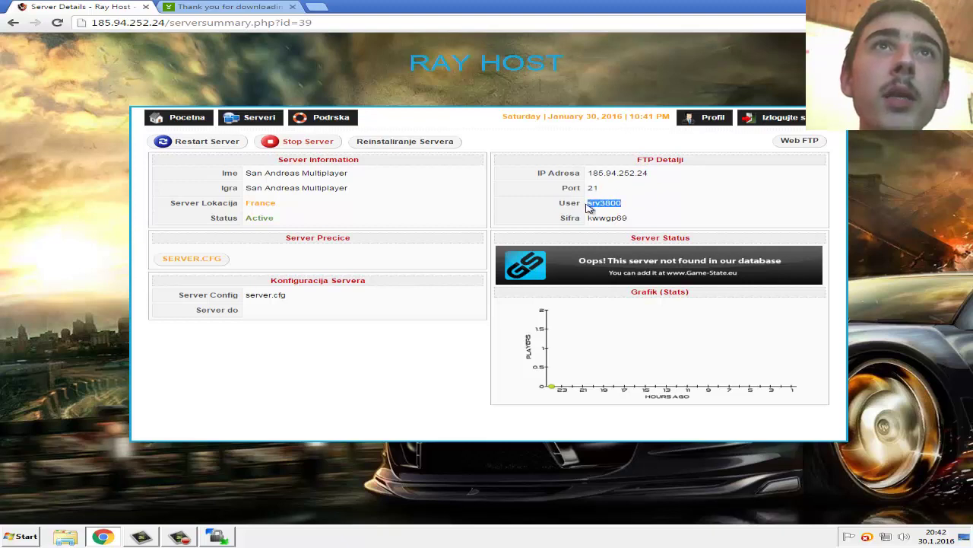
{"action": "right_click", "coordinate": [609, 200]}
{"action": "left_click", "coordinate": [627, 206]}
{"action": "left_click", "coordinate": [217, 537]}
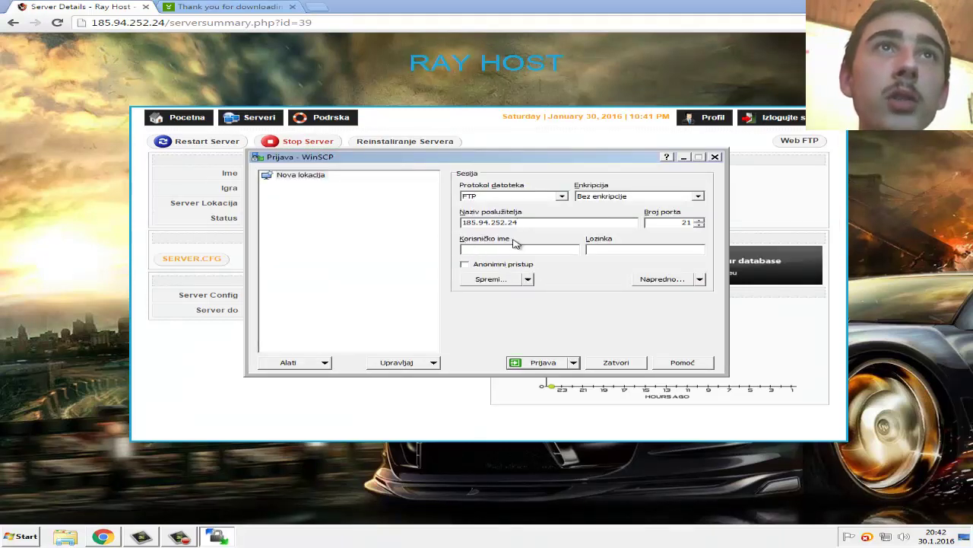
{"action": "right_click", "coordinate": [513, 250]}
{"action": "left_click", "coordinate": [550, 288]}
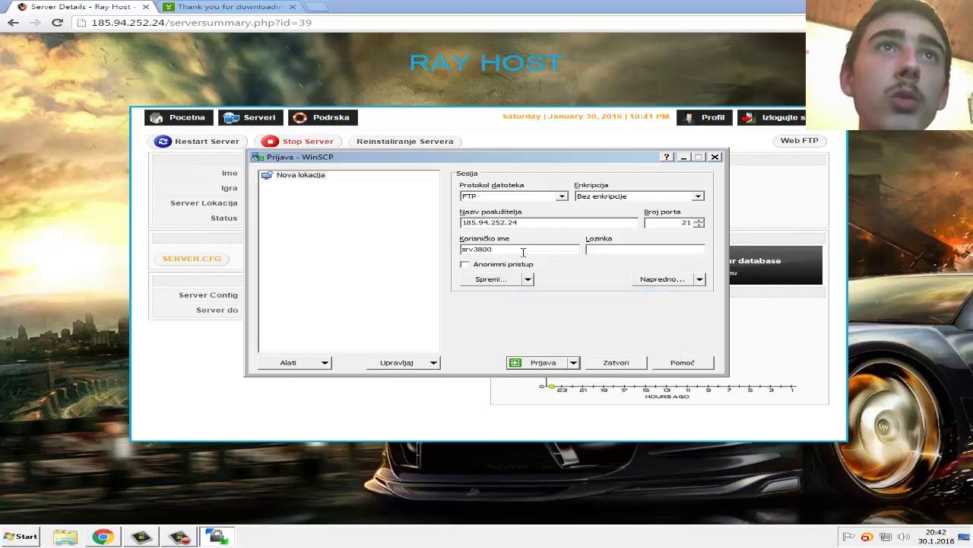
Copy the FTP password from the Ray Host server details into the password field of the WinSCP login.
{"action": "left_click", "coordinate": [570, 123]}
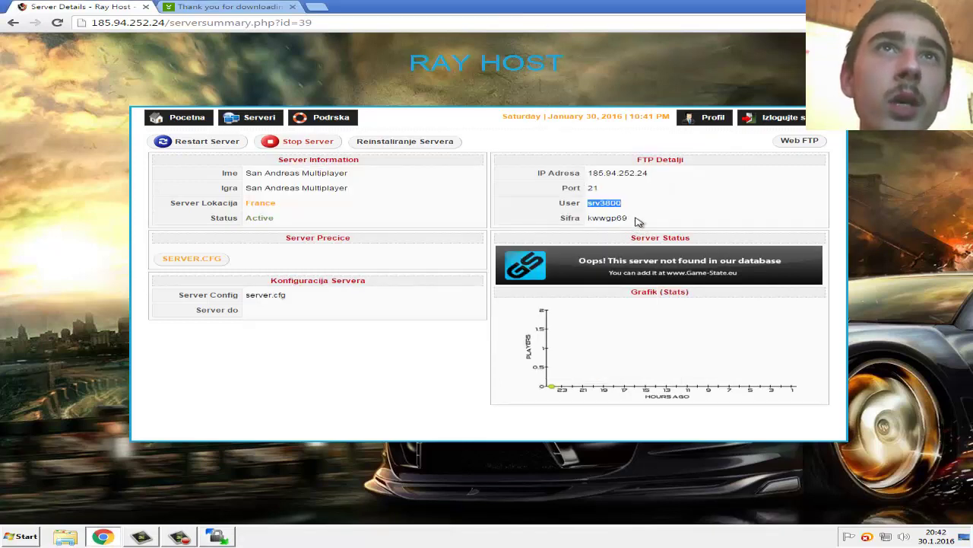
{"action": "left_click_drag", "start_coordinate": [639, 221], "coordinate": [598, 219]}
{"action": "right_click", "coordinate": [589, 219]}
{"action": "left_click", "coordinate": [613, 224]}
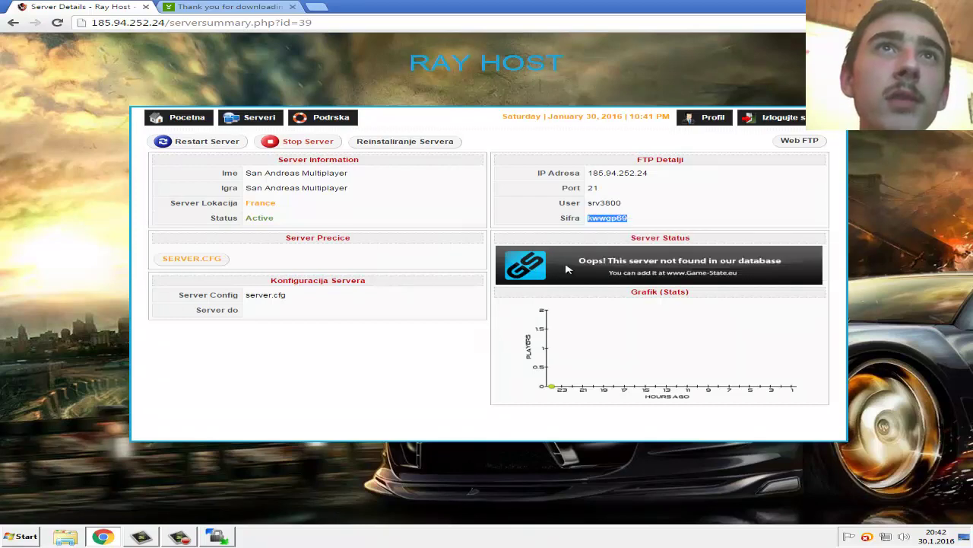
{"action": "left_click", "coordinate": [228, 535]}
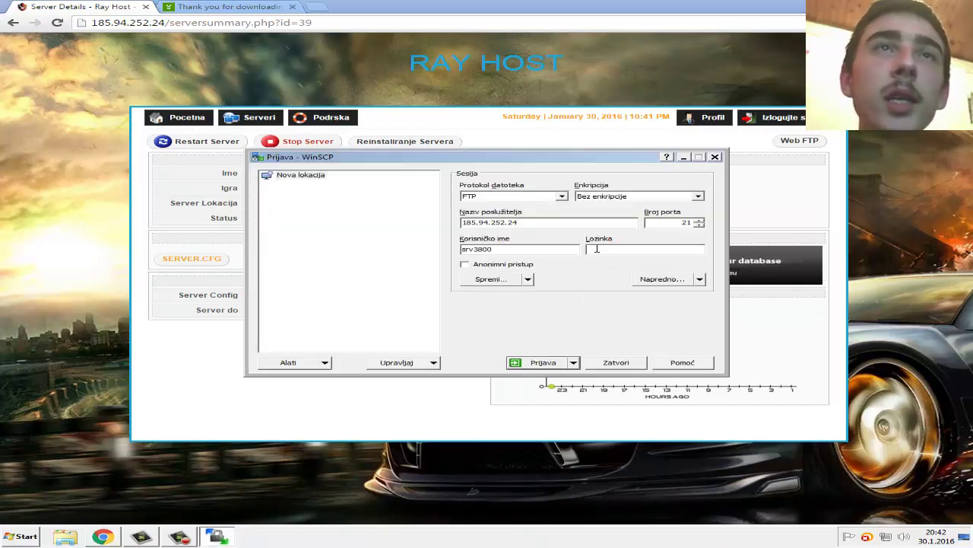
{"action": "left_click", "coordinate": [616, 247]}
{"action": "right_click", "coordinate": [613, 250]}
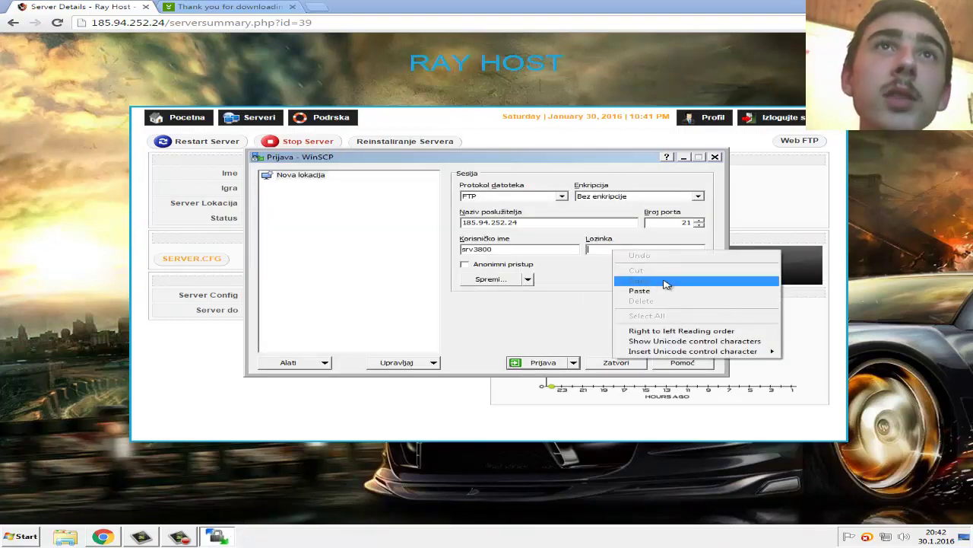
{"action": "left_click", "coordinate": [663, 289]}
Check the FTP port in the Ray Host server details against the port number in the WinSCP login.
{"action": "left_click", "coordinate": [622, 53]}
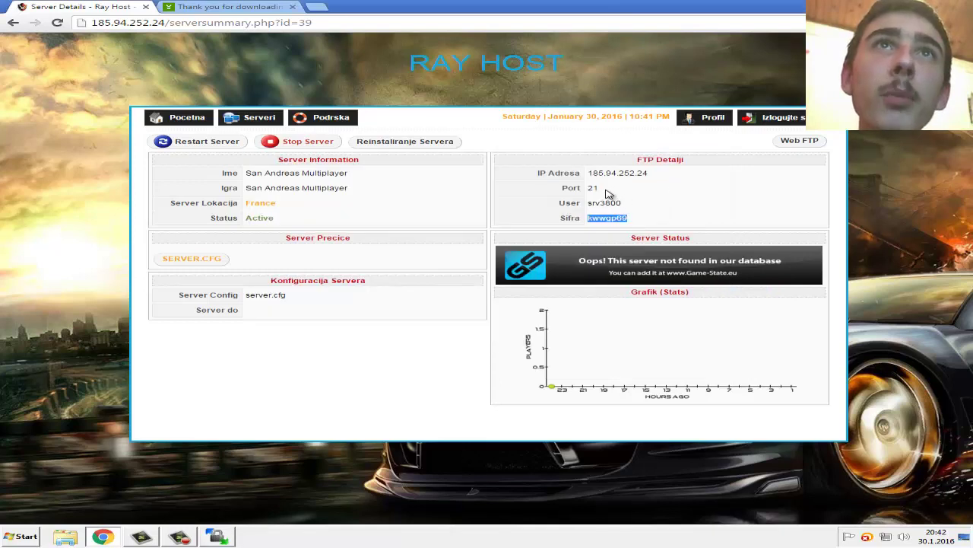
{"action": "left_click_drag", "start_coordinate": [600, 187], "coordinate": [593, 188]}
{"action": "left_click", "coordinate": [223, 540]}
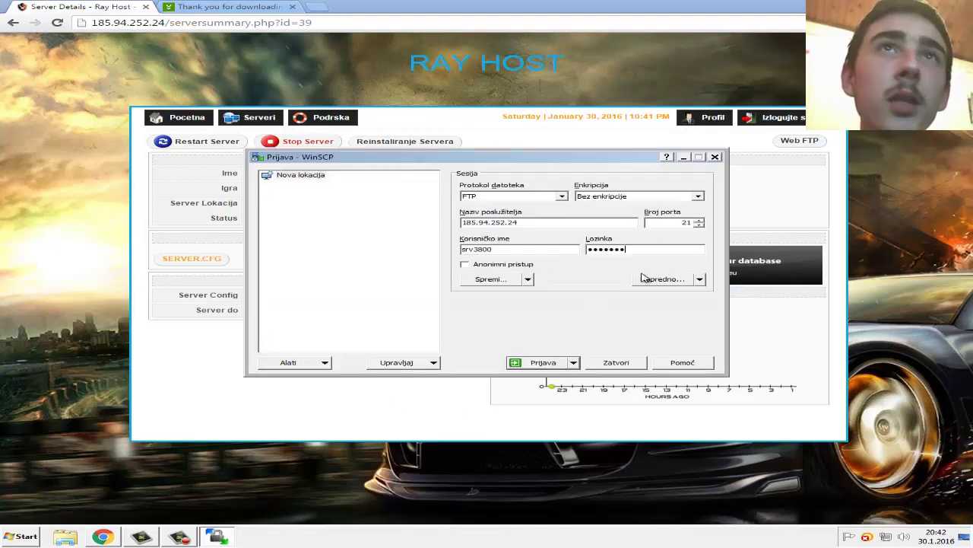
Keep the port number at 21, log in to the FTP server, and move the local side up to the user profile folder.
{"action": "left_click_drag", "start_coordinate": [679, 223], "coordinate": [707, 228]}
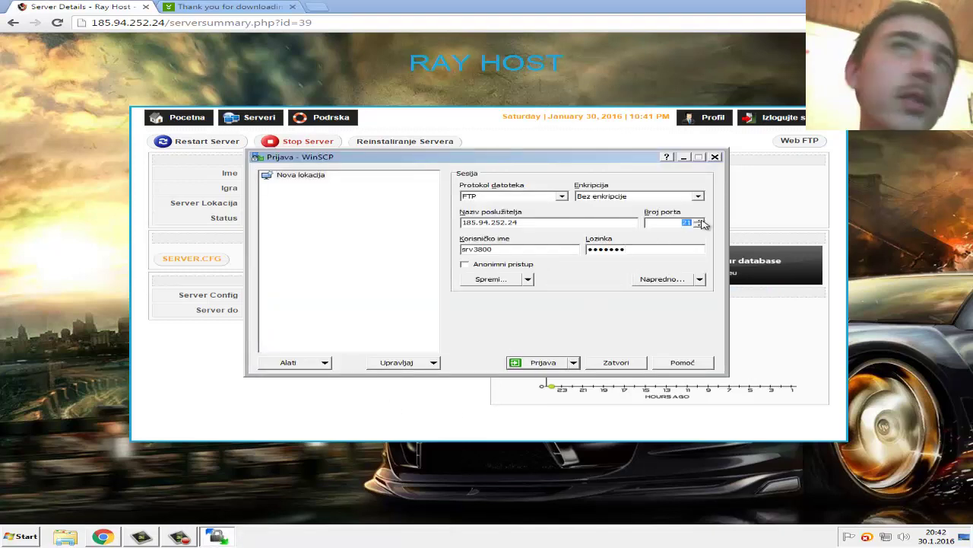
{"action": "left_click", "coordinate": [700, 220]}
{"action": "left_click", "coordinate": [700, 225]}
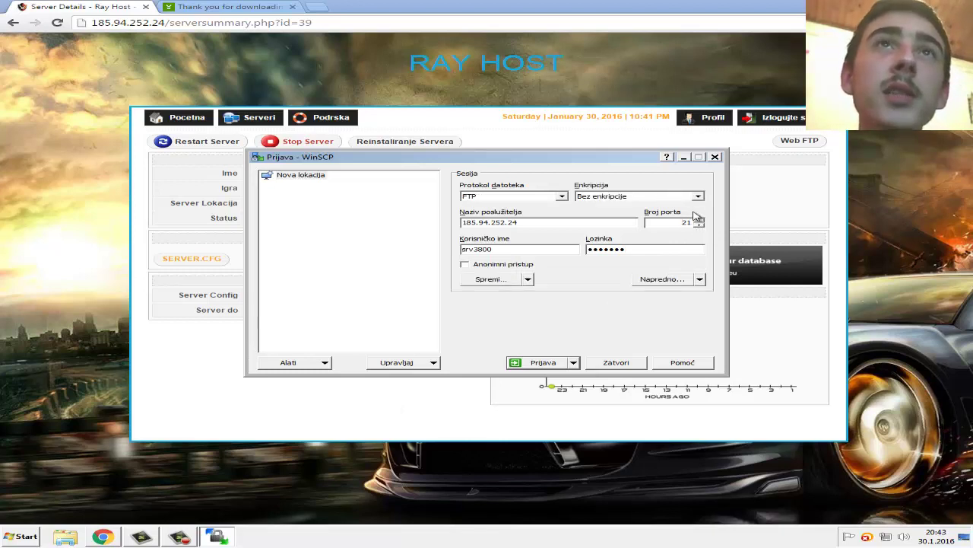
{"action": "left_click", "coordinate": [549, 365]}
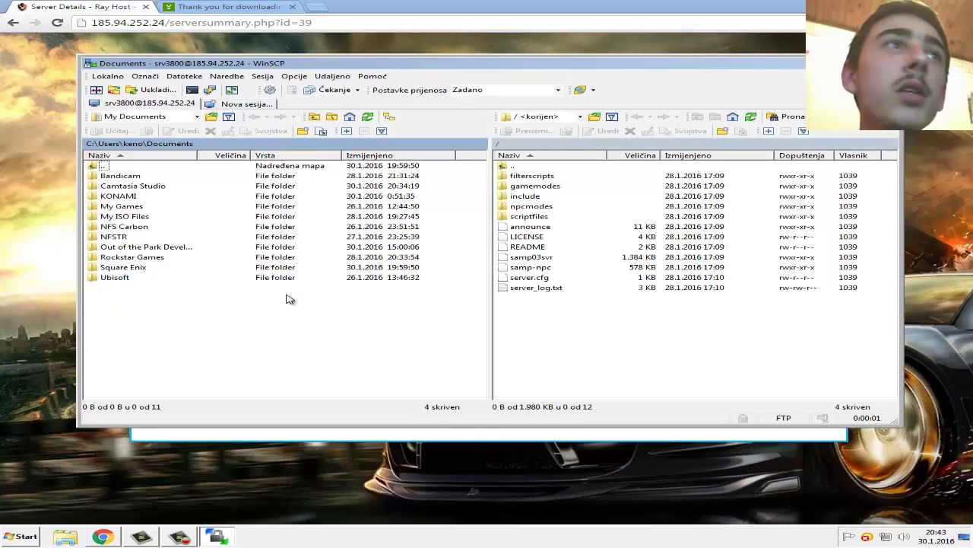
{"action": "double_click", "coordinate": [103, 166]}
Search the web for "samp modovi pwn" in a new Chrome tab and look through the results for a SA-MP mod.
{"action": "left_click", "coordinate": [105, 6]}
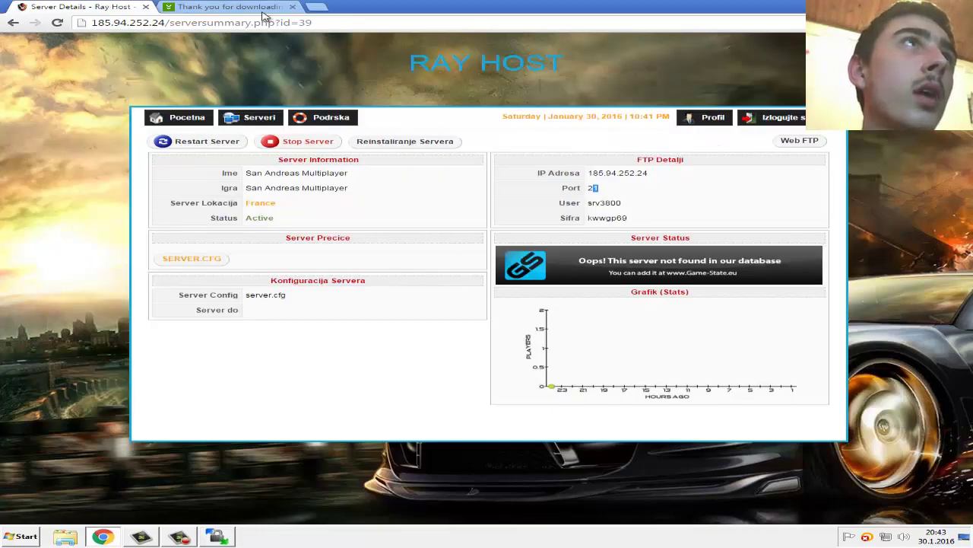
{"action": "left_click", "coordinate": [320, 8]}
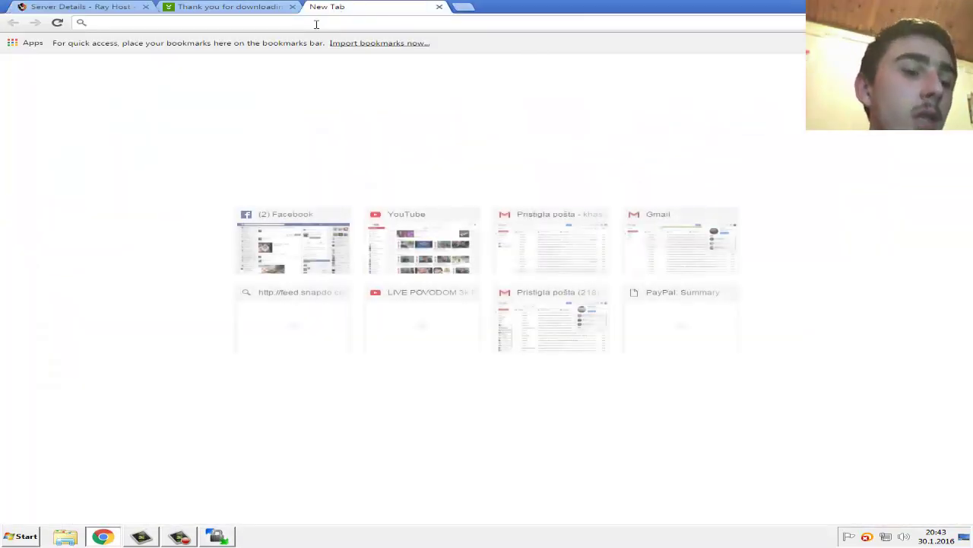
{"action": "type", "text": "samp"}
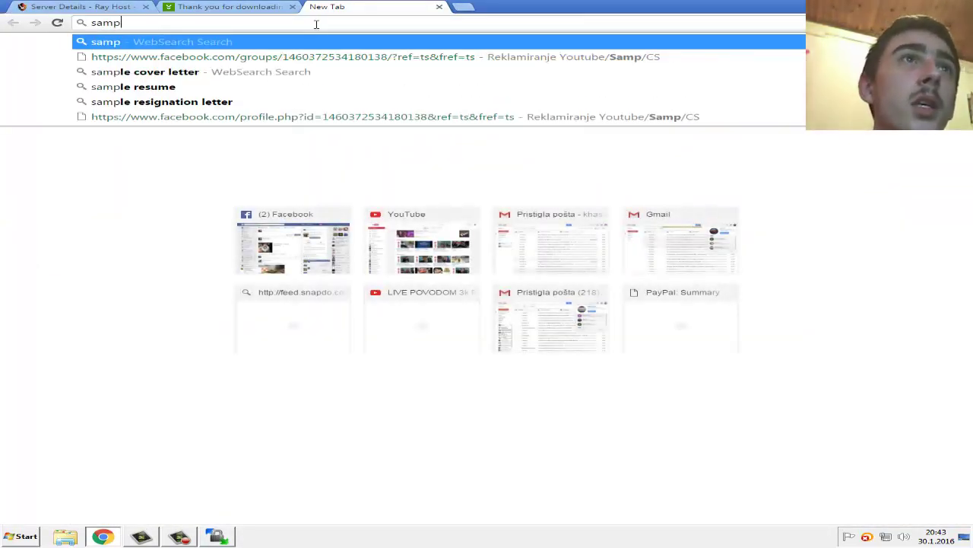
{"action": "type", "text": " modovi"}
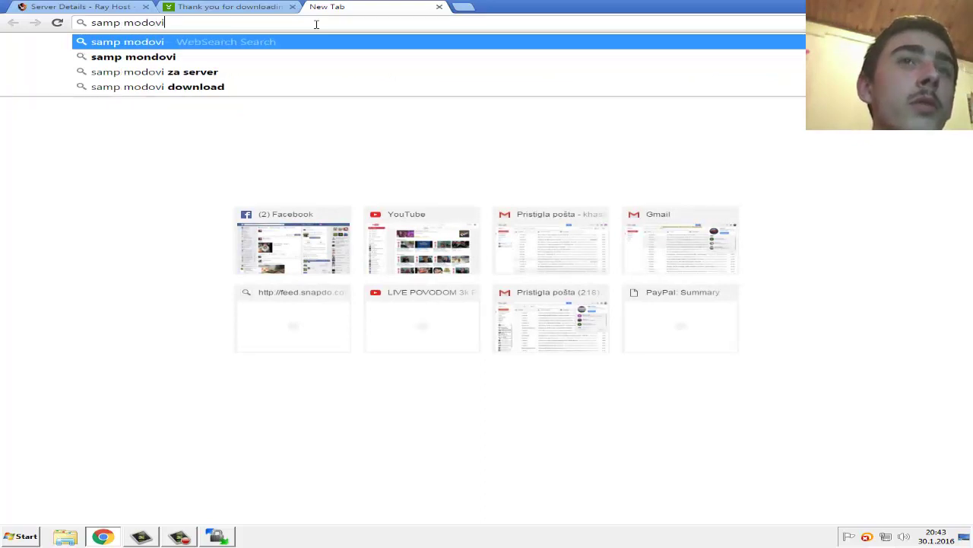
{"action": "type", "text": " pawn"}
{"action": "key", "text": "Return"}
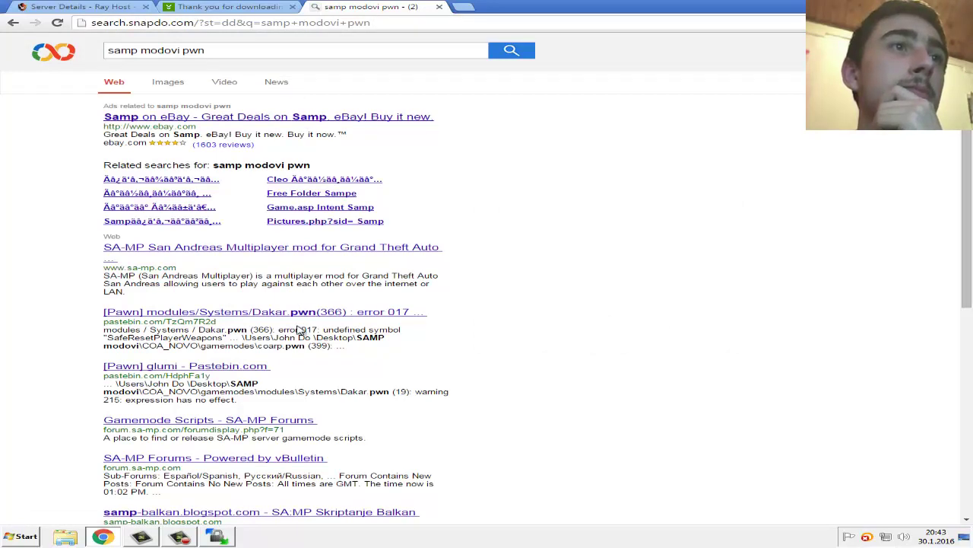
{"action": "scroll", "coordinate": [298, 419], "scroll_direction": "down", "scroll_amount": 2}
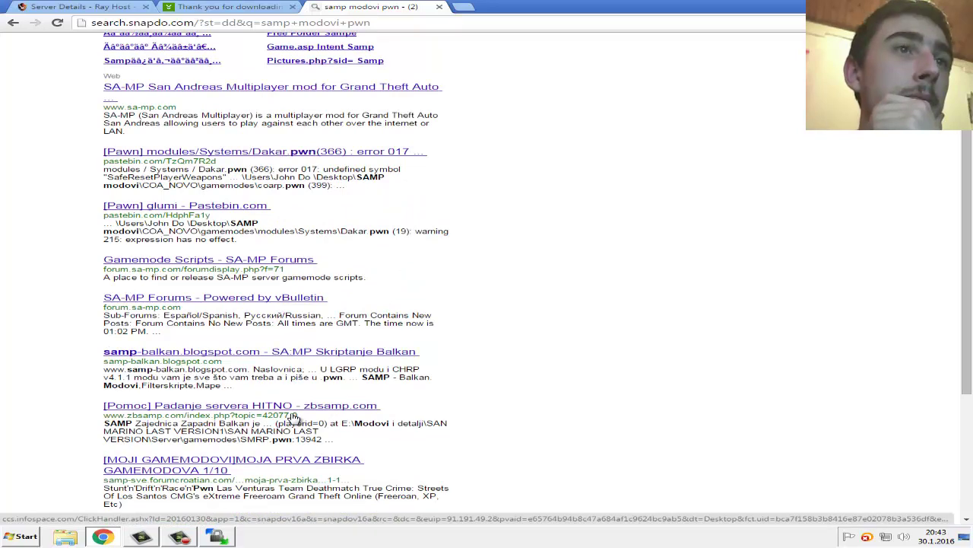
{"action": "scroll", "coordinate": [245, 148], "scroll_direction": "up", "scroll_amount": 2}
Search the web for "facebook" and open the Facebook site from the results.
{"action": "left_click_drag", "start_coordinate": [220, 52], "coordinate": [2, 67]}
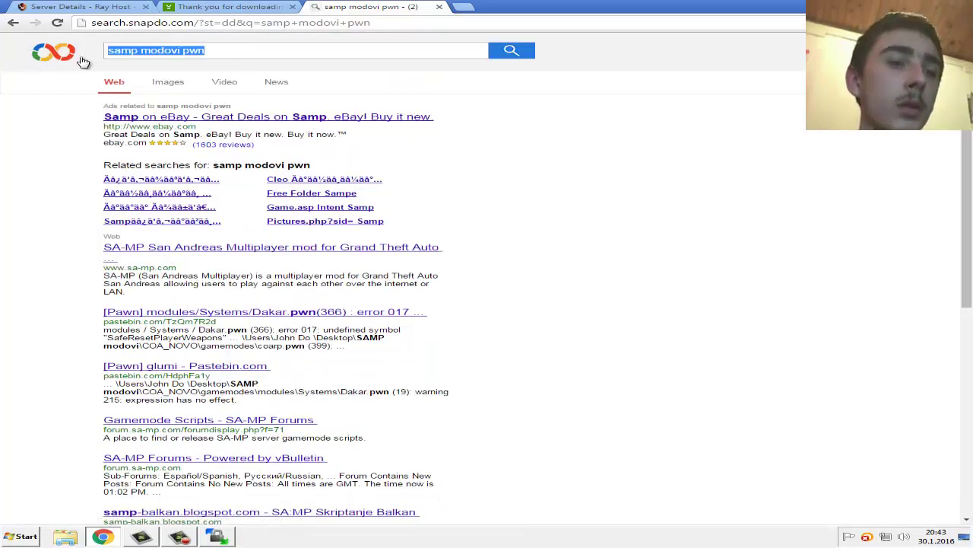
{"action": "type", "text": "facebook"}
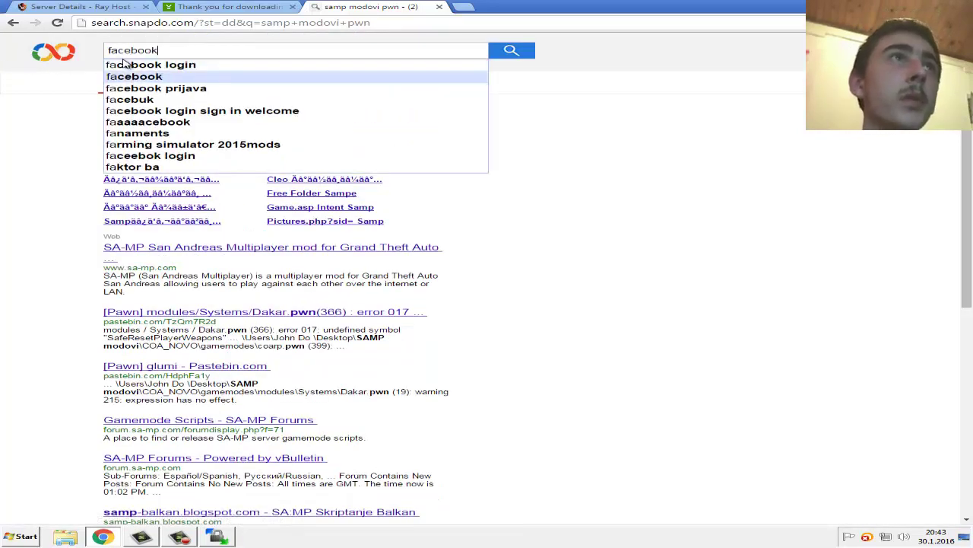
{"action": "key", "text": "Return"}
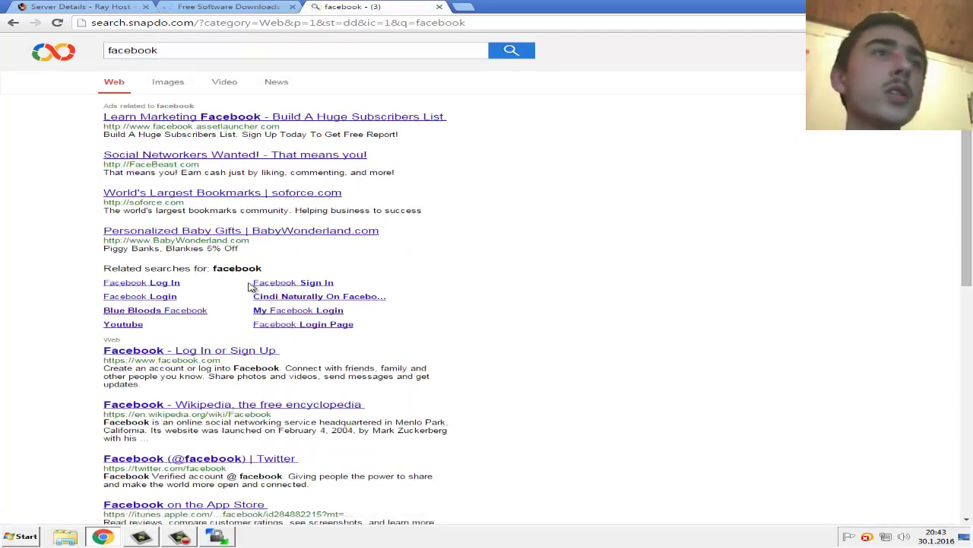
{"action": "left_click", "coordinate": [247, 354]}
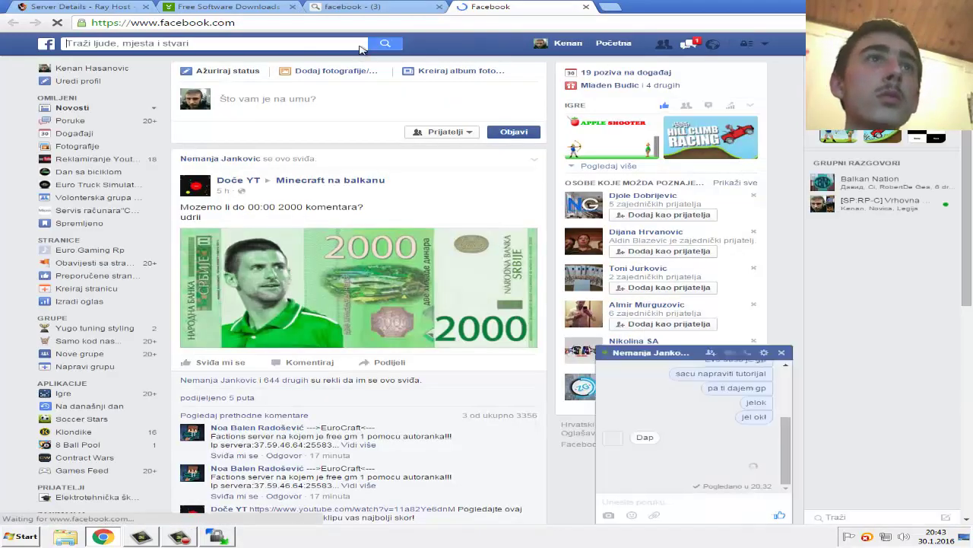
Search Facebook for "samp modovi", open the SAMP Modovi pawn page, and close the leftover search and software download tabs.
{"action": "left_click", "coordinate": [360, 45]}
{"action": "type", "text": "samp modovi"}
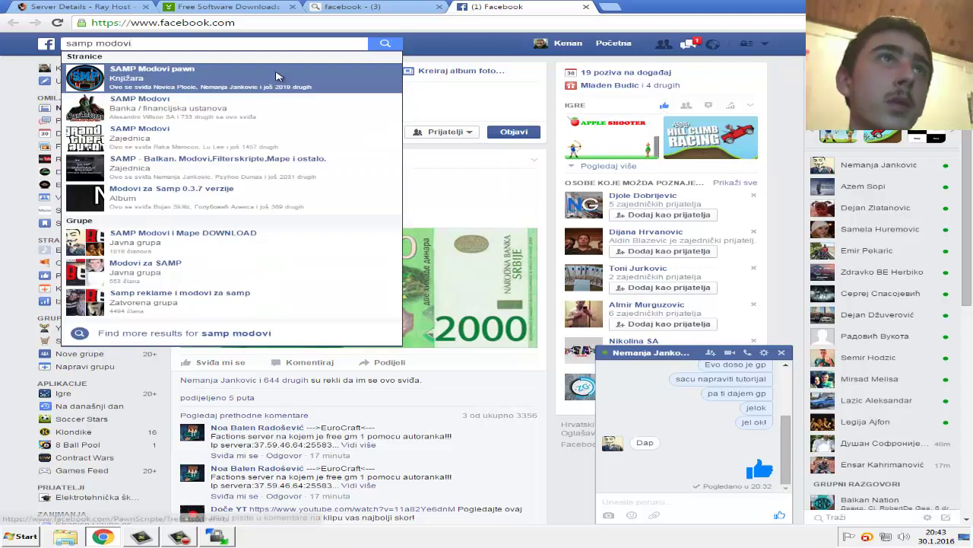
{"action": "left_click", "coordinate": [276, 77]}
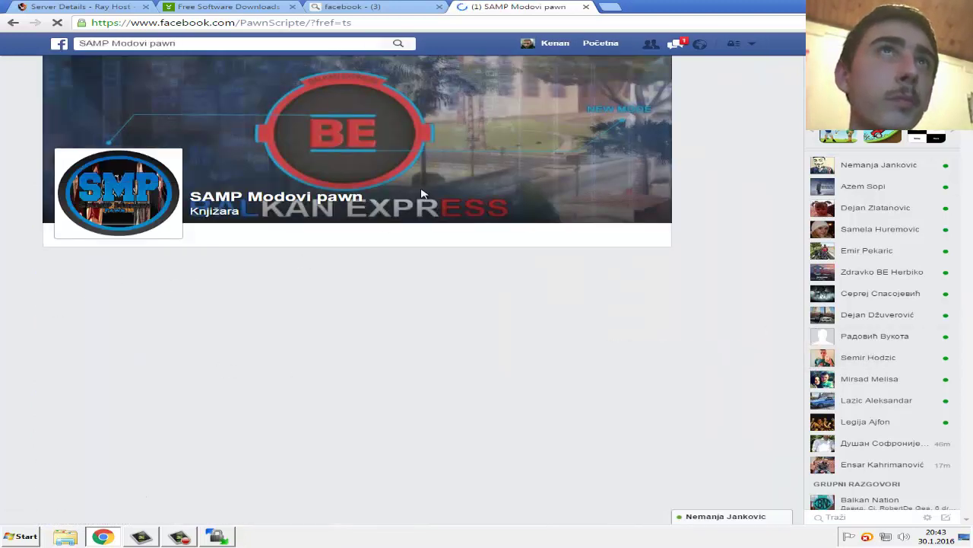
{"action": "left_click", "coordinate": [439, 7]}
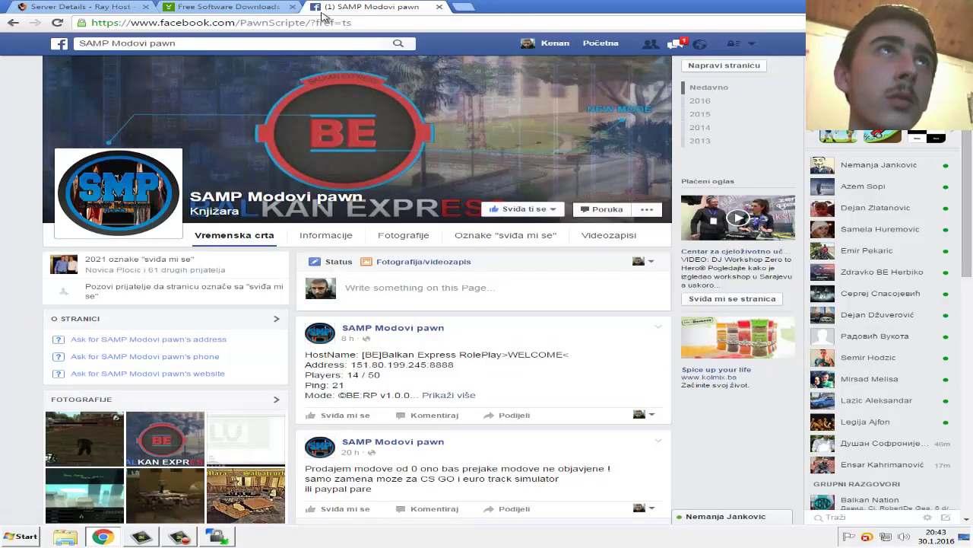
{"action": "left_click", "coordinate": [292, 7]}
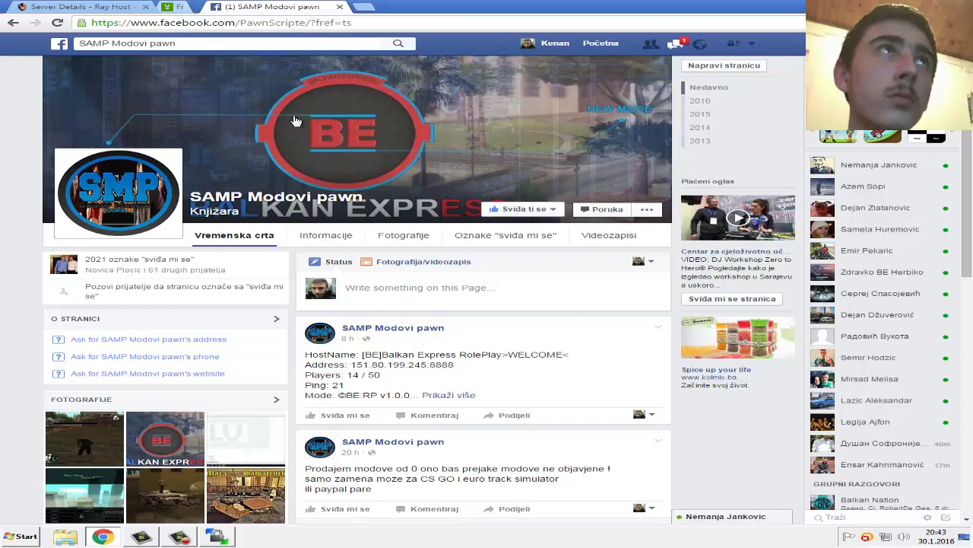
Download Belitez RP Eddie 2.rar through the 2shared link in the page's BALKAN ELITEZ BY EDDIE post, and close the download tab.
{"action": "left_click", "coordinate": [467, 396]}
{"action": "scroll", "coordinate": [522, 406], "scroll_direction": "down", "scroll_amount": 13}
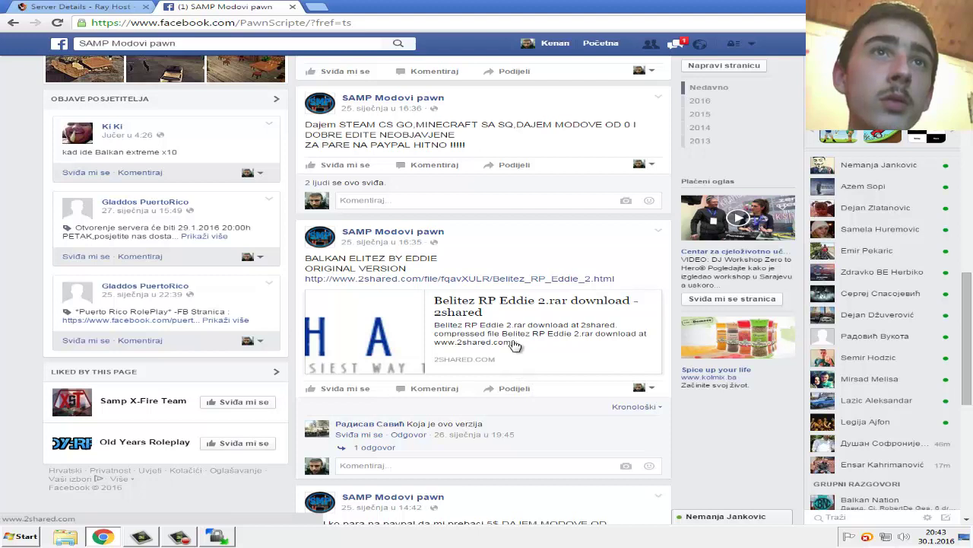
{"action": "left_click", "coordinate": [495, 280]}
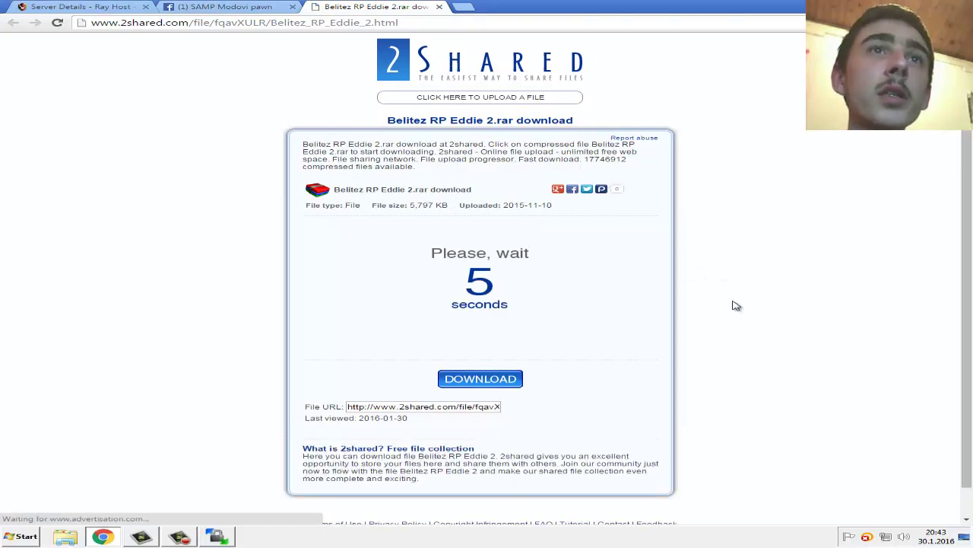
{"action": "left_click", "coordinate": [502, 380]}
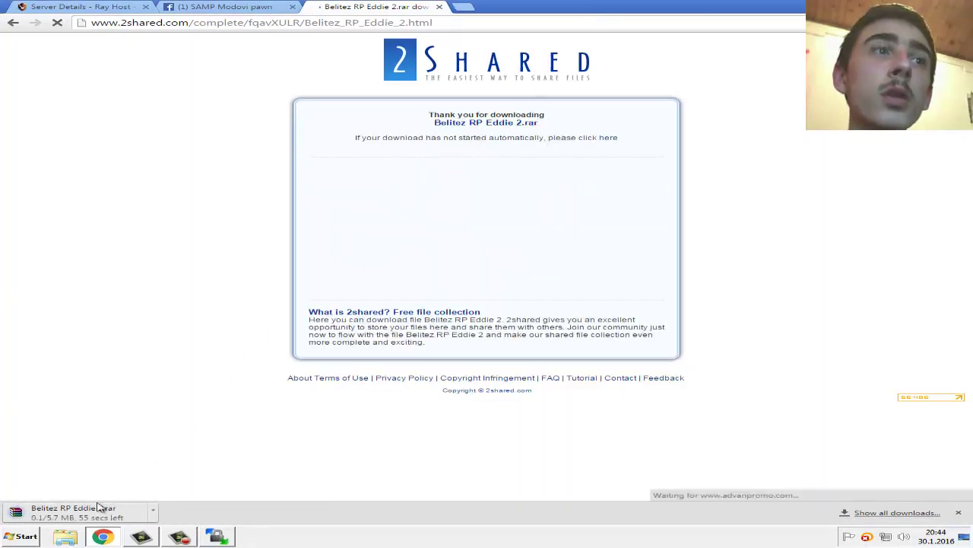
{"action": "left_click", "coordinate": [438, 6]}
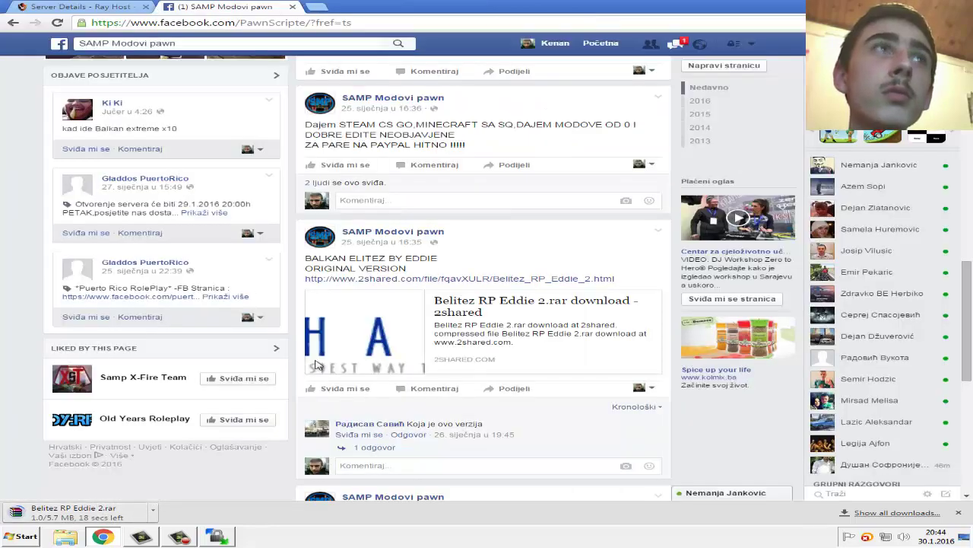
View the reply to the comment on the BALKAN ELITEZ BY EDDIE post, return to the Facebook home page and close Facebook.
{"action": "left_click", "coordinate": [372, 448]}
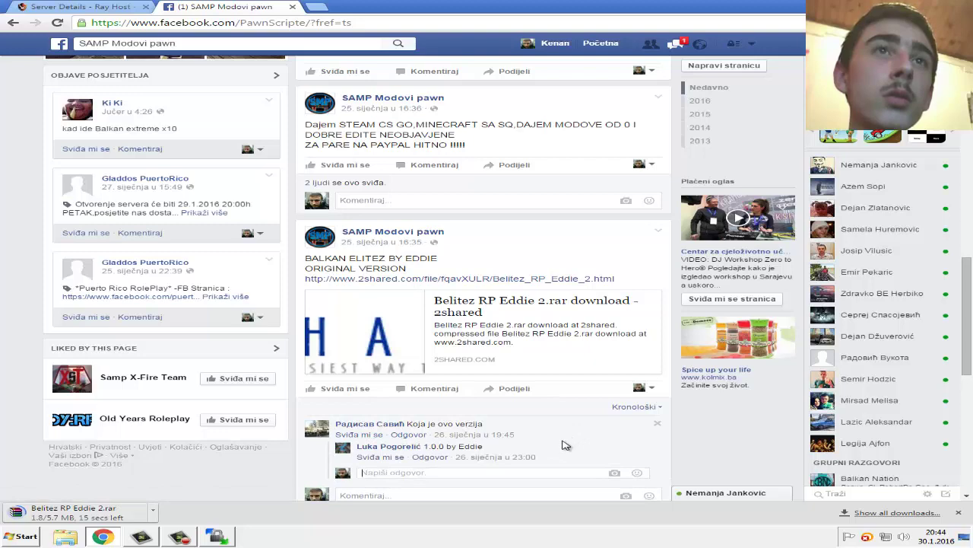
{"action": "left_click", "coordinate": [603, 44]}
{"action": "scroll", "coordinate": [342, 380], "scroll_direction": "down", "scroll_amount": 1}
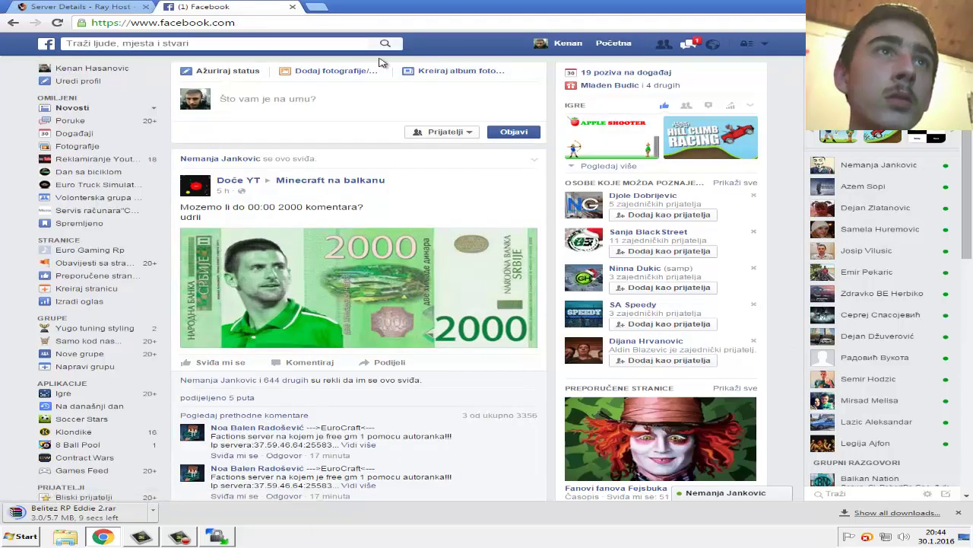
{"action": "left_click", "coordinate": [292, 8]}
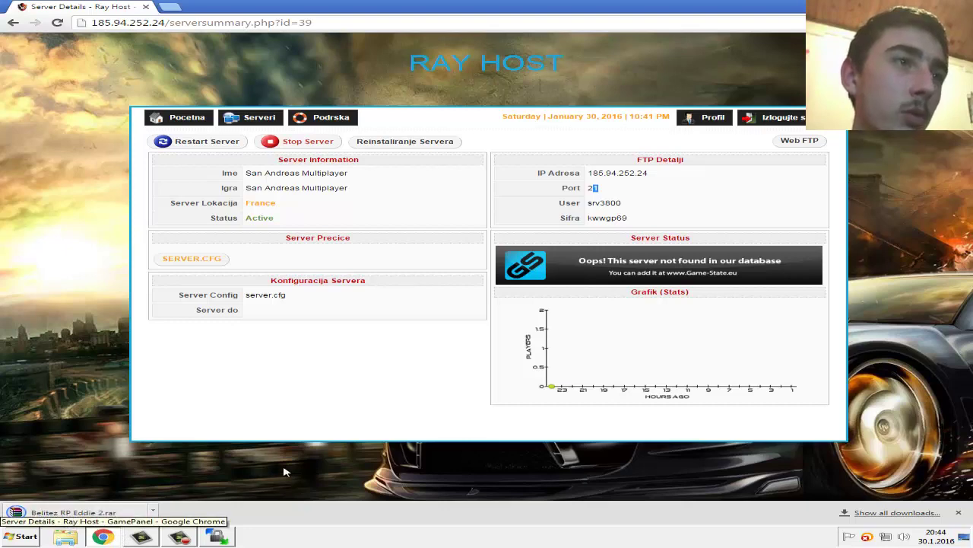
Open the downloaded Belitez RP Eddie 2.rar in WinRAR, extract its Belitez RP Eddie 2 folder to the desktop, and close the archive.
{"action": "left_click", "coordinate": [69, 512]}
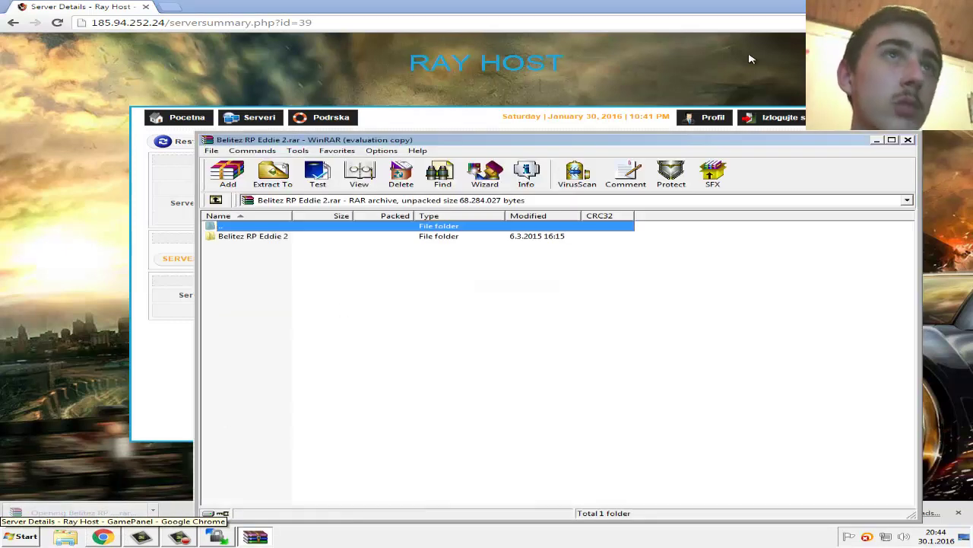
{"action": "left_click", "coordinate": [896, 7]}
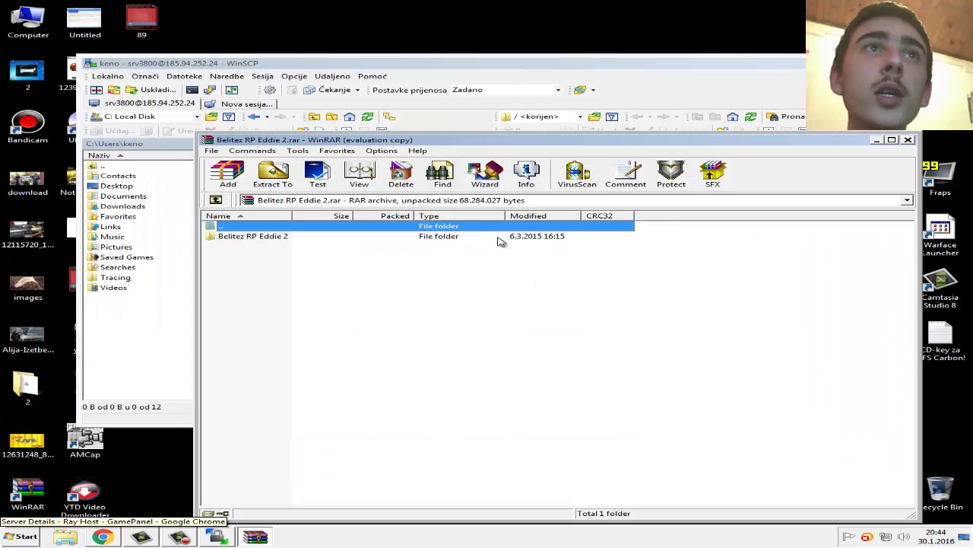
{"action": "left_click", "coordinate": [498, 237]}
{"action": "left_click_drag", "start_coordinate": [434, 238], "coordinate": [473, 38]}
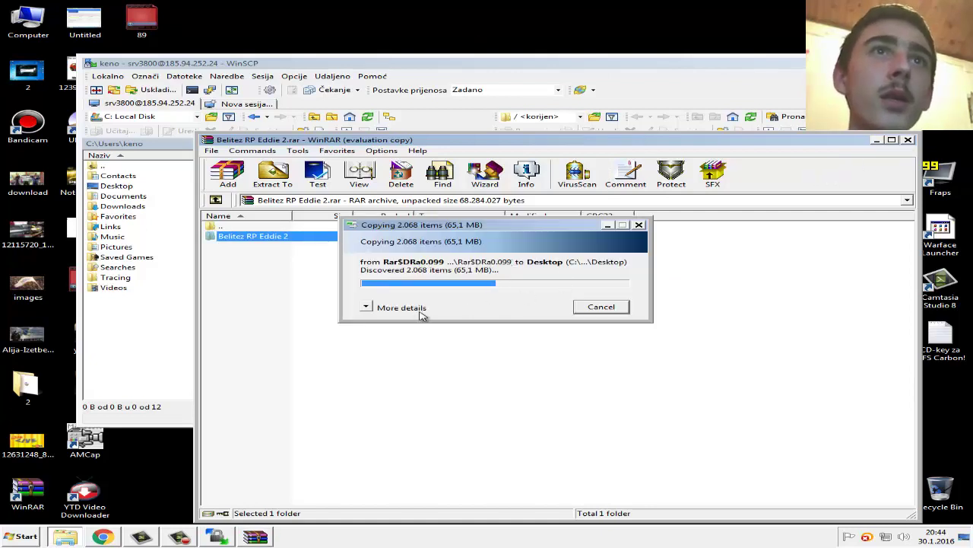
{"action": "left_click", "coordinate": [401, 307]}
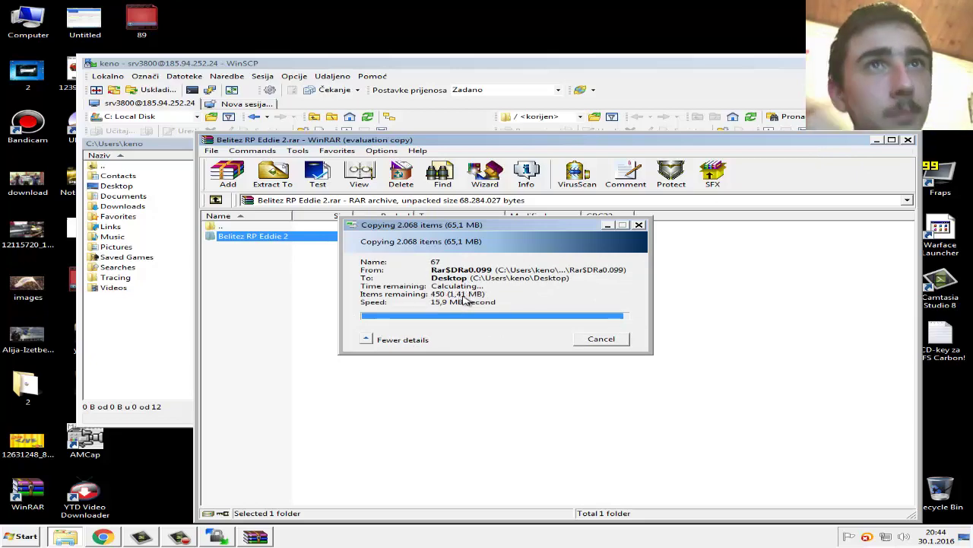
{"action": "left_click", "coordinate": [908, 139]}
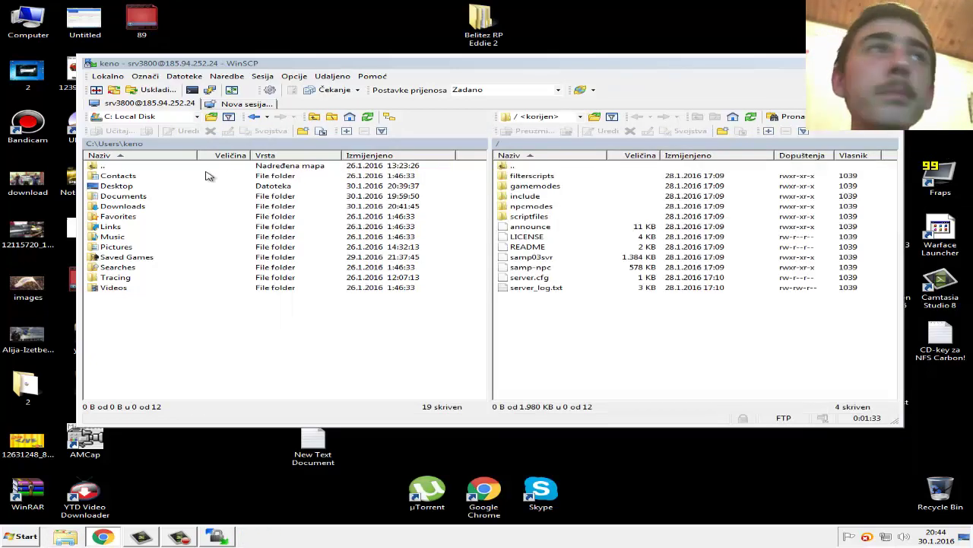
Browse the local side of WinSCP to the Balkan Elitez Eddie folder inside Belitez RP Eddie 2 on the desktop.
{"action": "left_click", "coordinate": [137, 170]}
{"action": "double_click", "coordinate": [118, 187]}
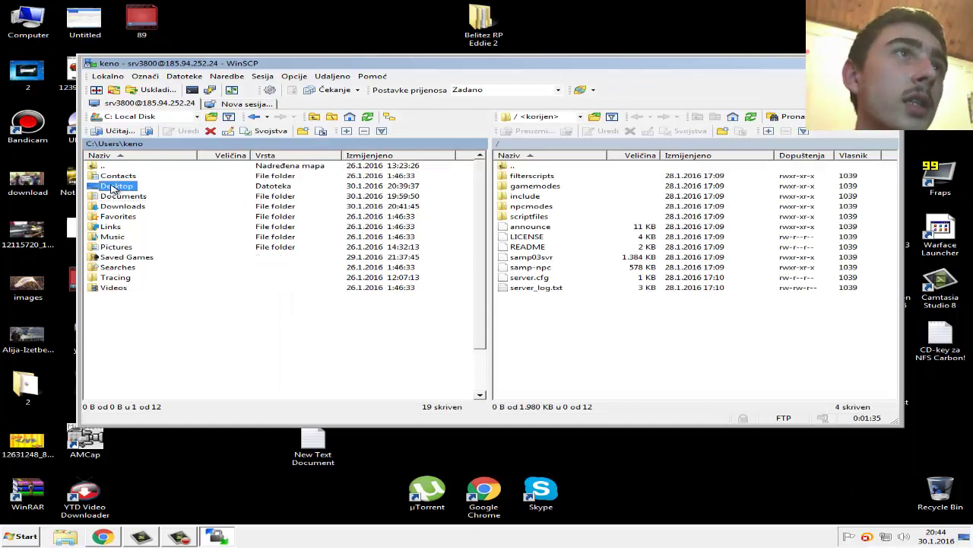
{"action": "left_click", "coordinate": [133, 186]}
{"action": "left_click", "coordinate": [484, 23]}
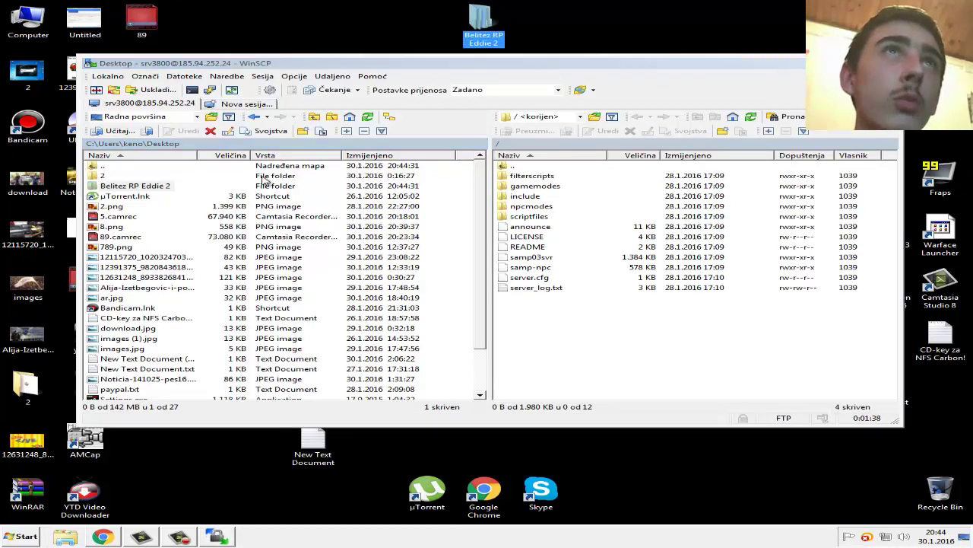
{"action": "double_click", "coordinate": [151, 191]}
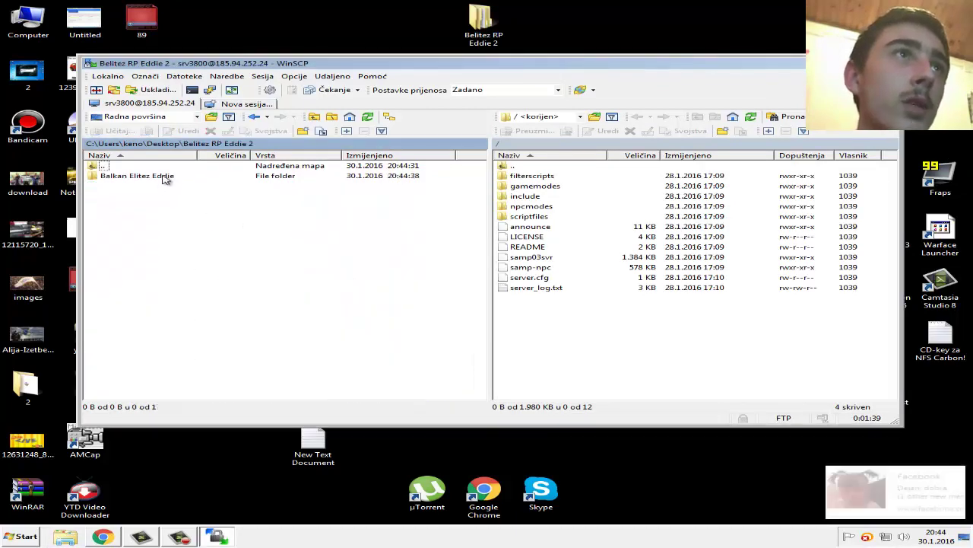
{"action": "double_click", "coordinate": [163, 179]}
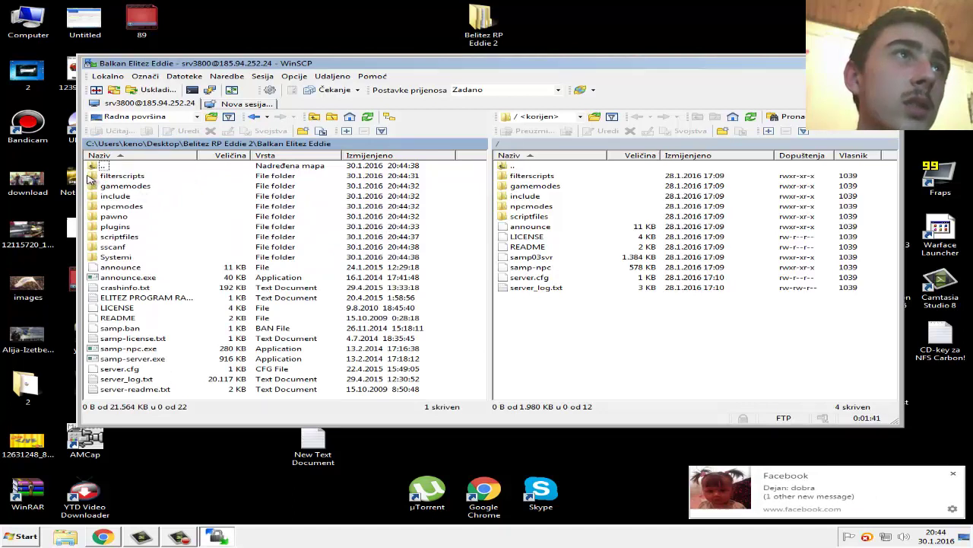
Upload all files and folders from the local Balkan Elitez Eddie folder to the root folder of the FTP server.
{"action": "left_click", "coordinate": [89, 177]}
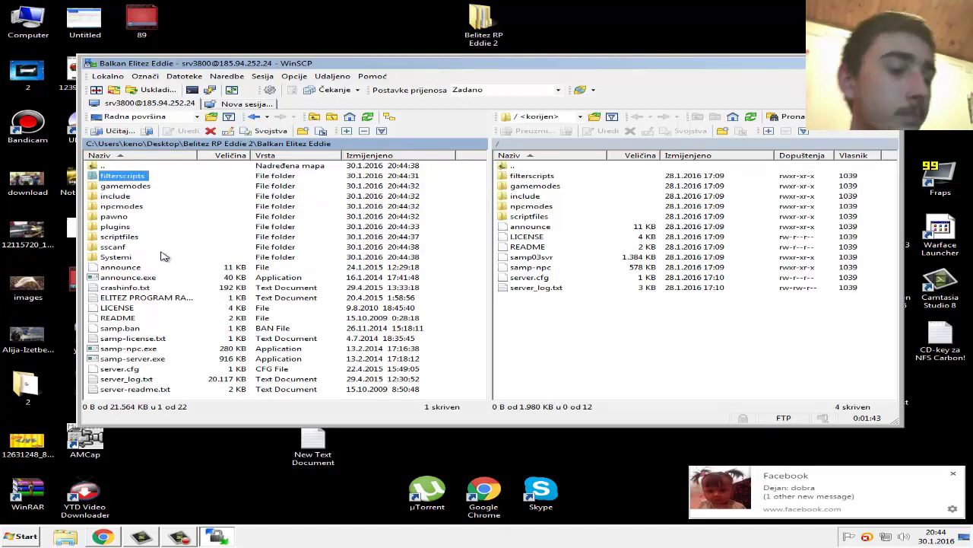
{"action": "key", "text": "ctrl+a"}
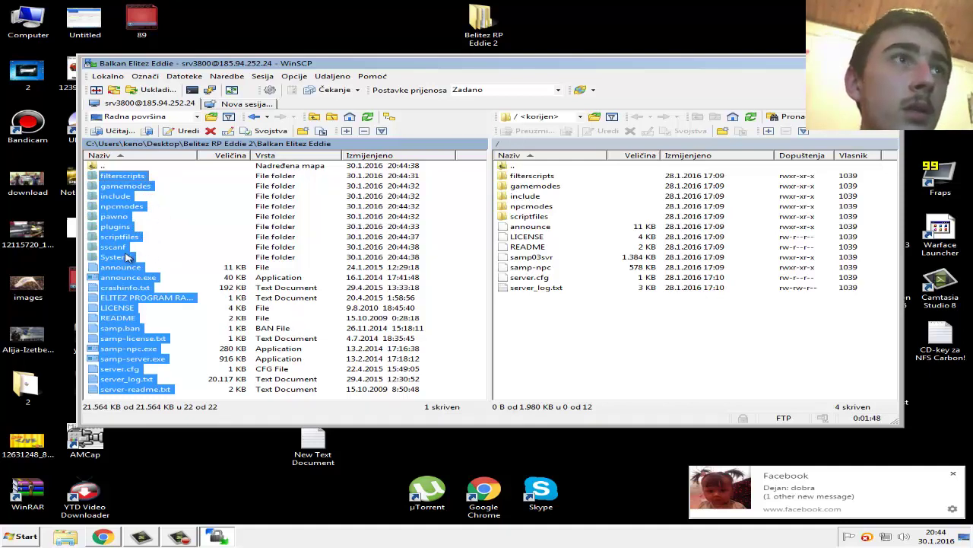
{"action": "left_click_drag", "start_coordinate": [130, 217], "coordinate": [566, 317]}
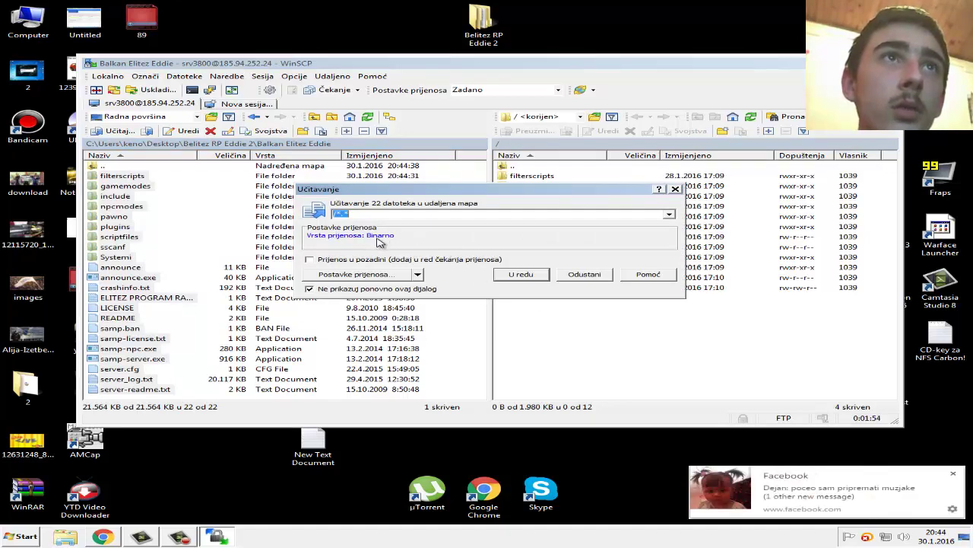
{"action": "left_click", "coordinate": [519, 277]}
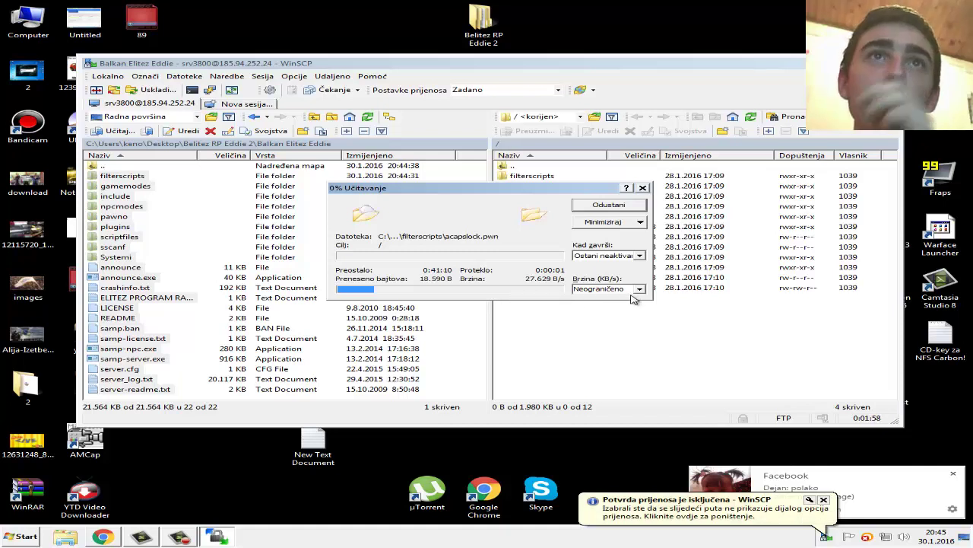
{"action": "left_click", "coordinate": [638, 289]}
{"action": "left_click", "coordinate": [623, 301]}
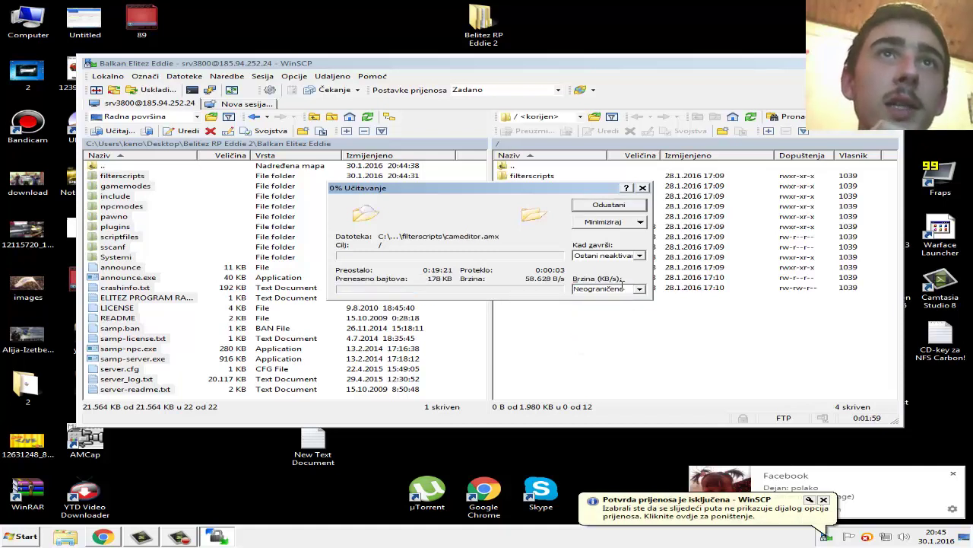
{"action": "left_click", "coordinate": [639, 255]}
{"action": "left_click", "coordinate": [639, 258]}
{"action": "left_click", "coordinate": [637, 256]}
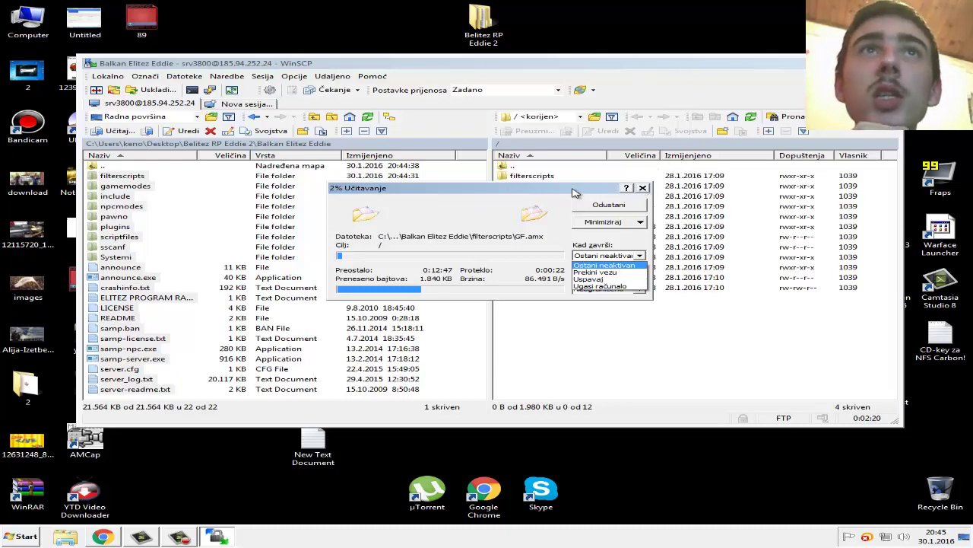
{"action": "left_click", "coordinate": [622, 253]}
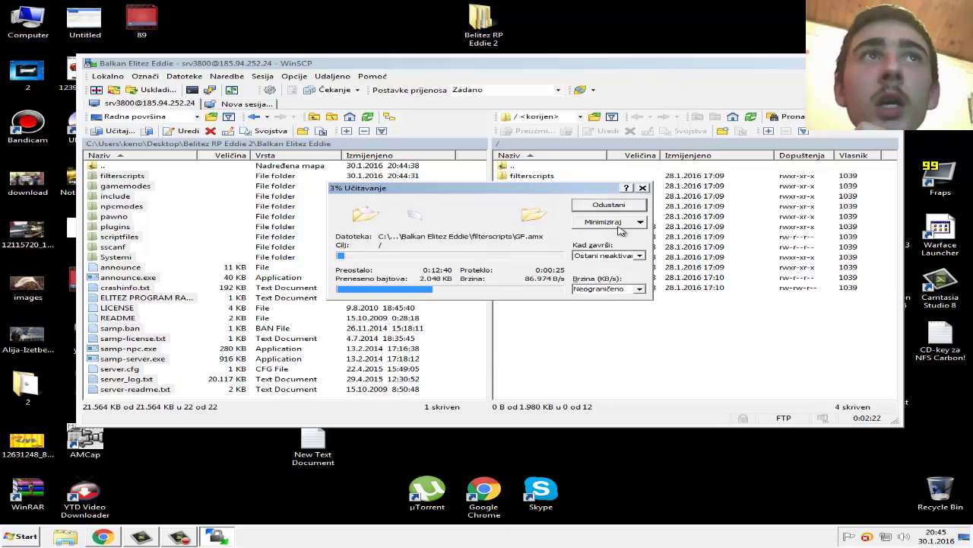
{"action": "left_click_drag", "start_coordinate": [534, 194], "coordinate": [701, 306]}
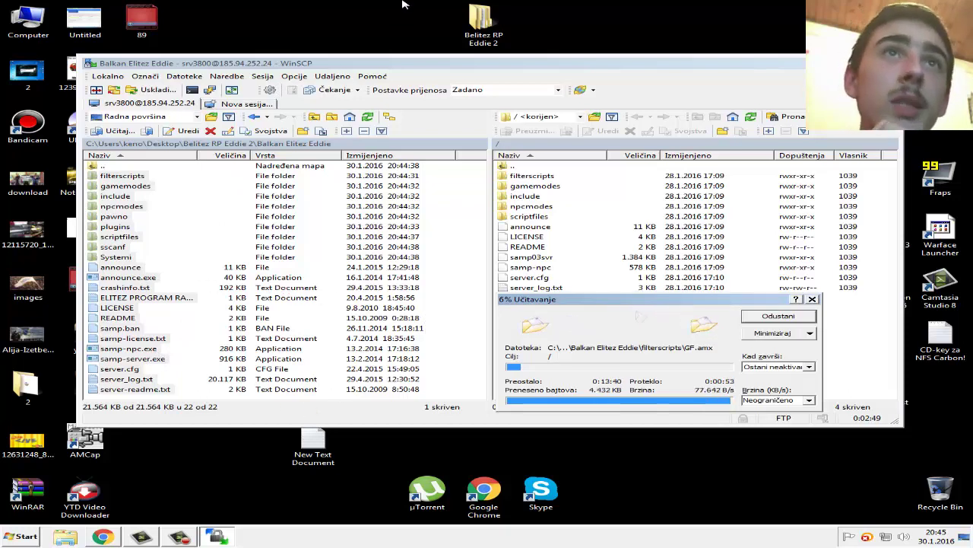
{"action": "left_click_drag", "start_coordinate": [533, 303], "coordinate": [536, 185]}
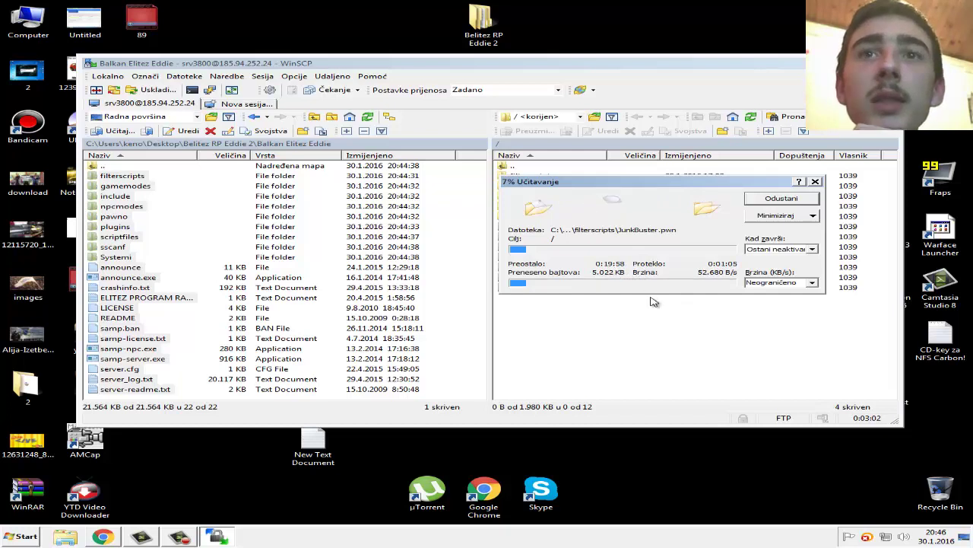
{"action": "right_click", "coordinate": [687, 472]}
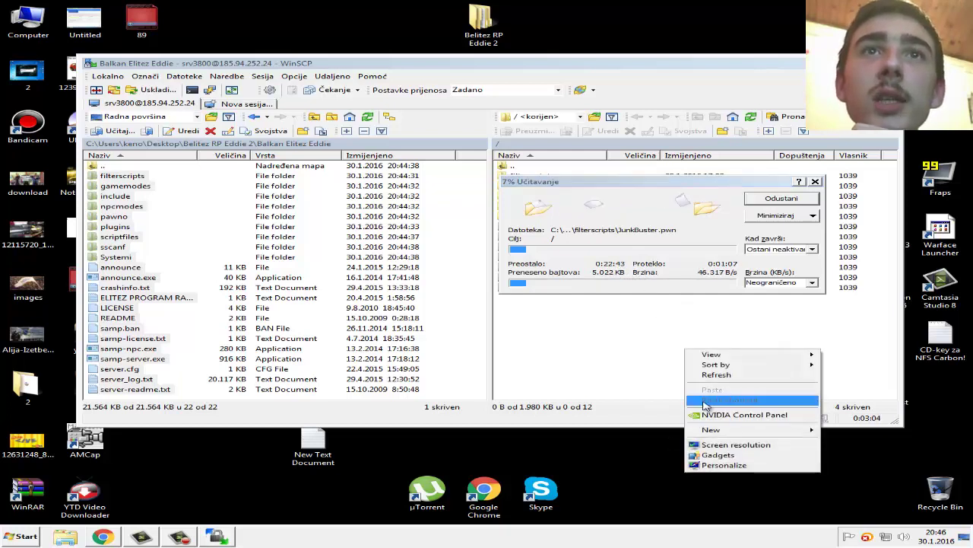
{"action": "left_click", "coordinate": [715, 375]}
{"action": "right_click", "coordinate": [697, 460]}
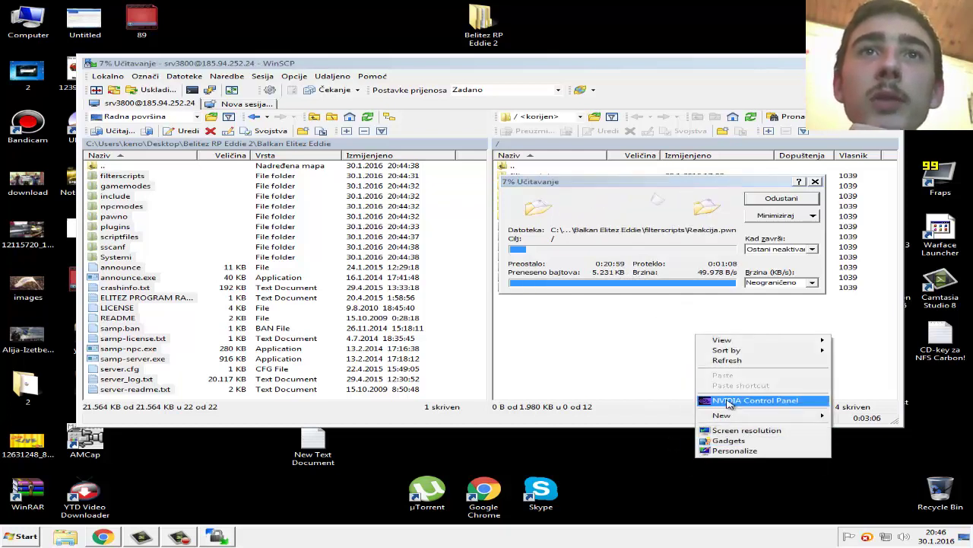
{"action": "left_click", "coordinate": [679, 457]}
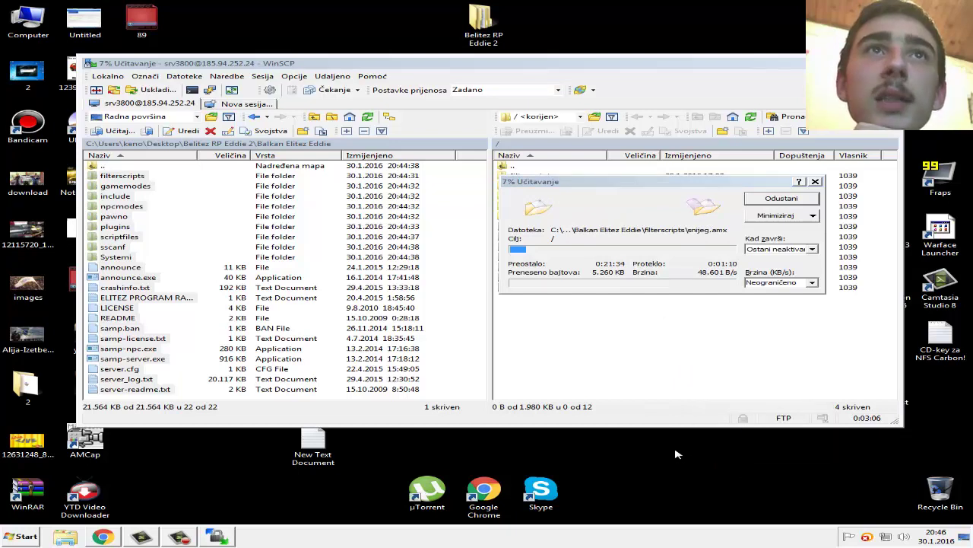
{"action": "left_click", "coordinate": [637, 183]}
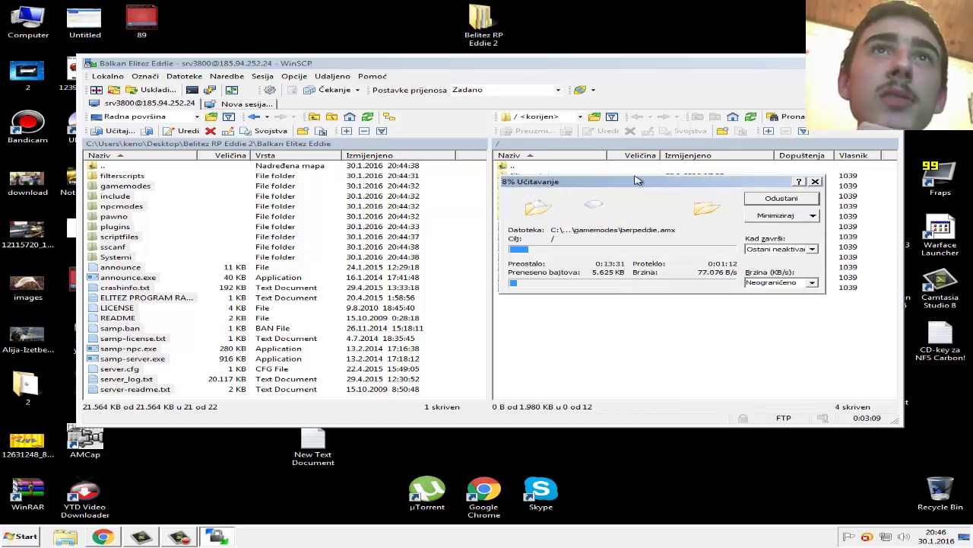